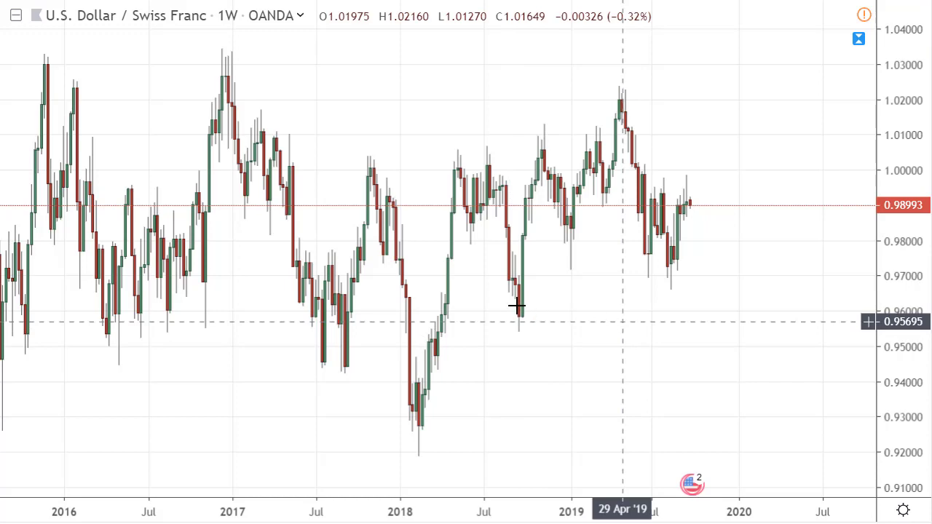
- Zoom and pan the weekly USD/CHF chart back to reveal the 2015–2016 candles
{"action": "scroll", "coordinate": [515, 307], "scroll_direction": "down", "scroll_amount": 2}
{"action": "scroll", "coordinate": [518, 313], "scroll_direction": "up", "scroll_amount": 3}
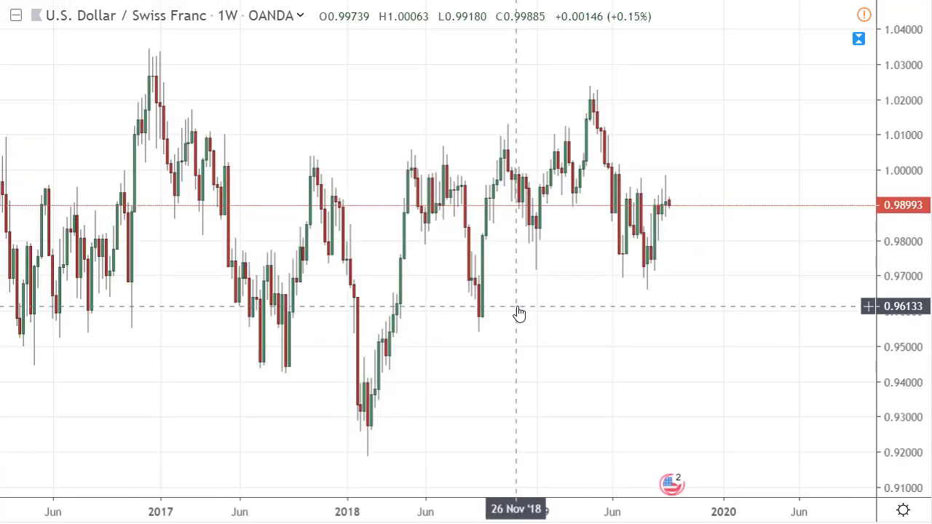
{"action": "left_click_drag", "start_coordinate": [528, 87], "coordinate": [675, 90]}
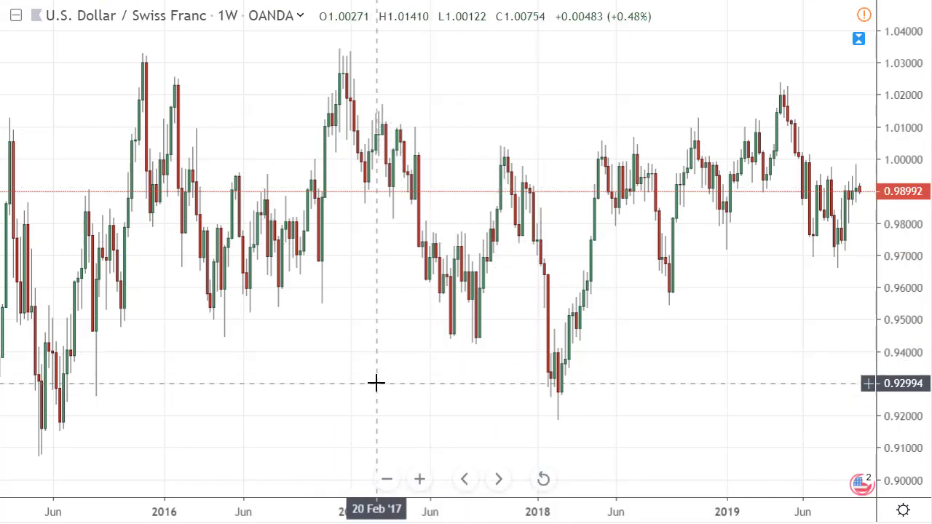
- Draw a horizontal resistance line at 1.03290 across the 2015 and 2017 weekly highs
{"action": "left_click", "coordinate": [2, 50]}
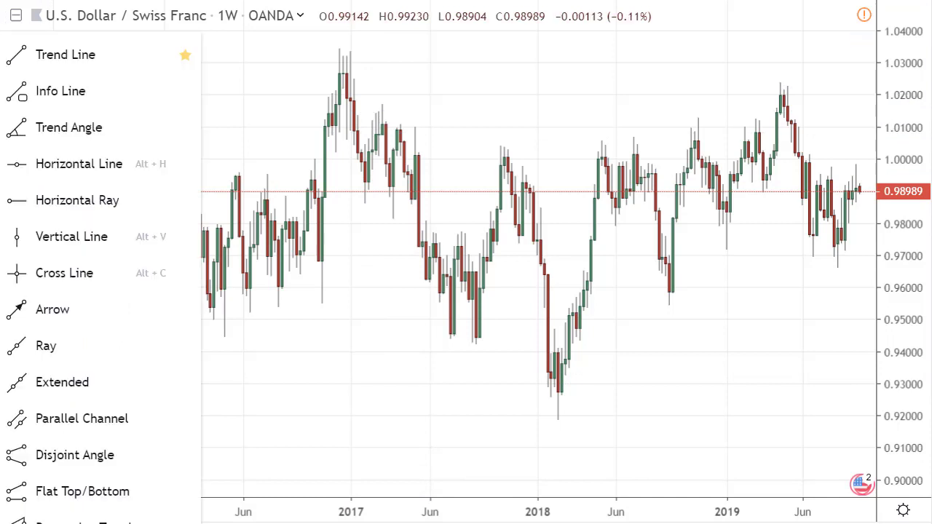
{"action": "left_click", "coordinate": [58, 168]}
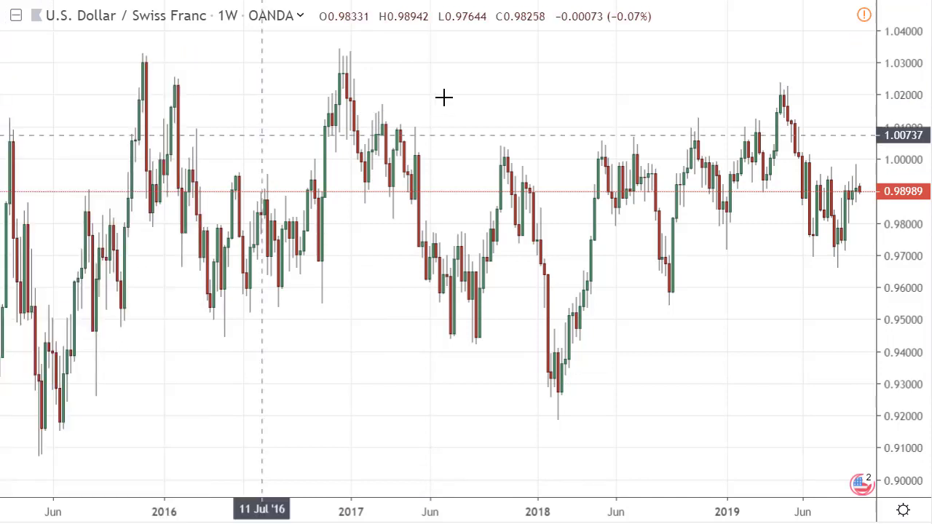
{"action": "left_click", "coordinate": [458, 56]}
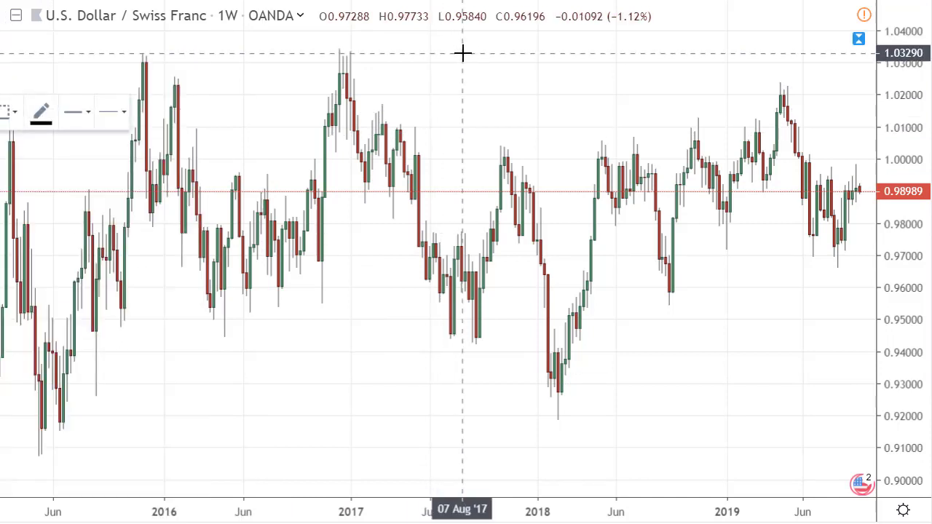
{"action": "left_click", "coordinate": [463, 52]}
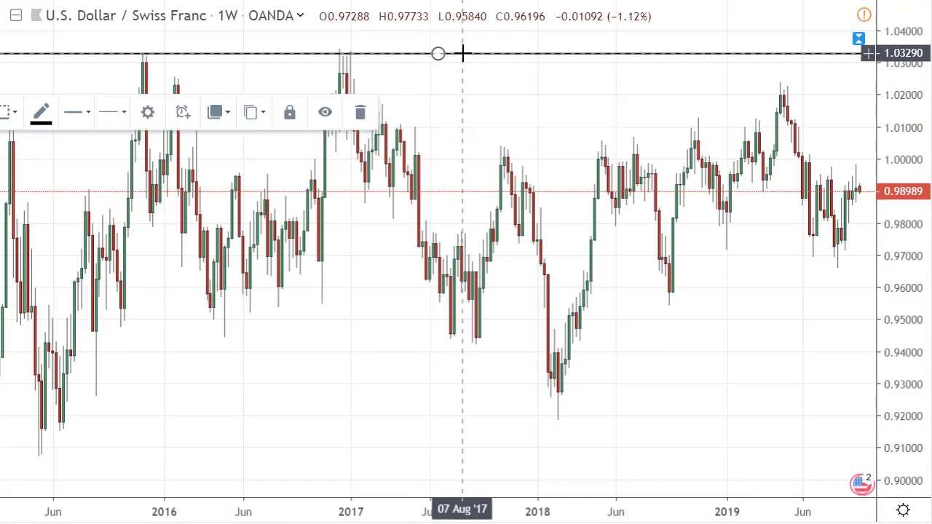
{"action": "left_click", "coordinate": [330, 335]}
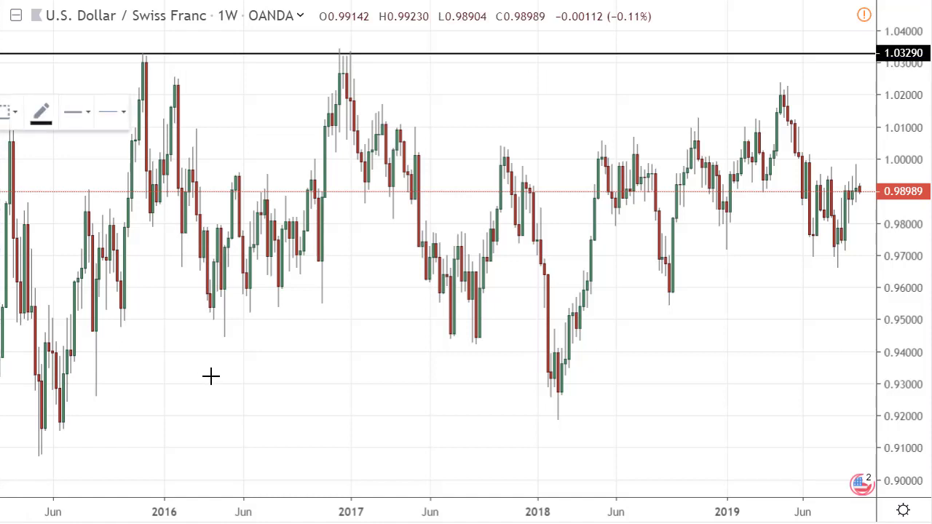
- Place horizontal lines at 0.91832 under the lows and 0.97192 through mid-range
{"action": "left_click", "coordinate": [255, 420]}
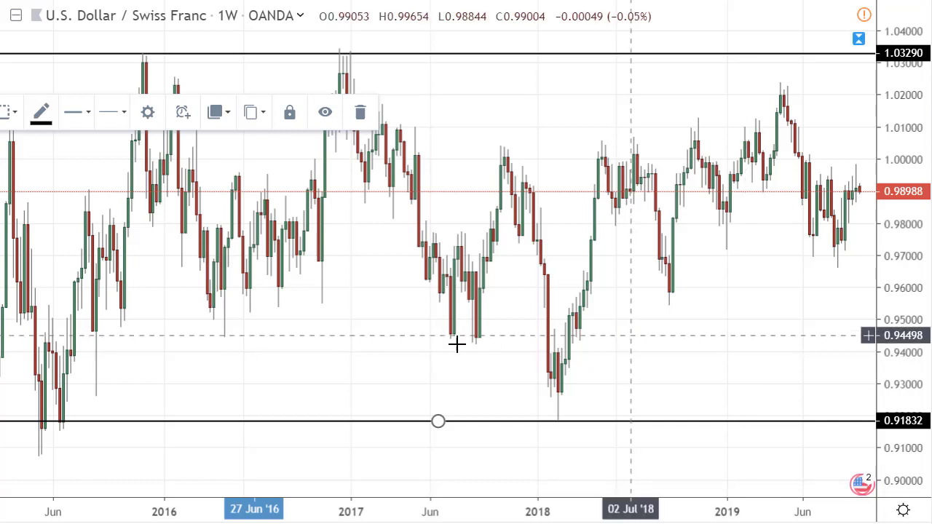
{"action": "left_click", "coordinate": [412, 344]}
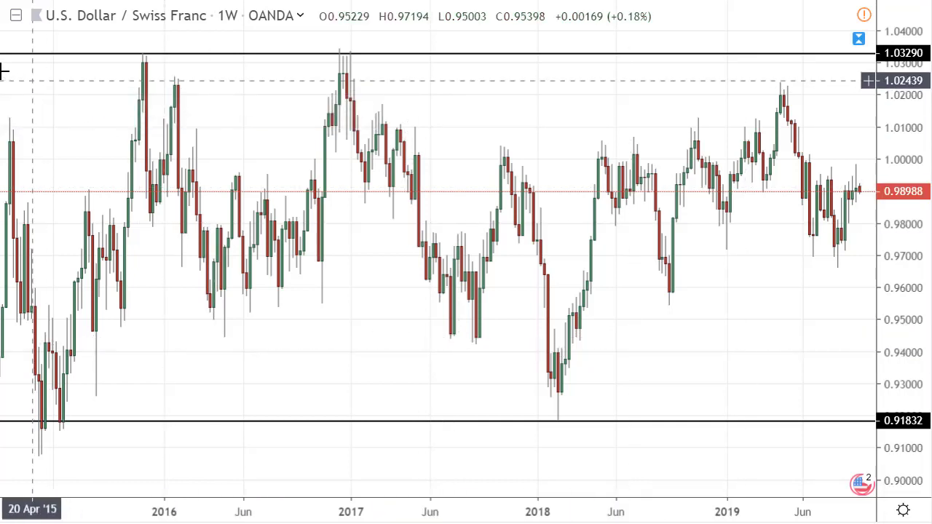
{"action": "left_click", "coordinate": [752, 253]}
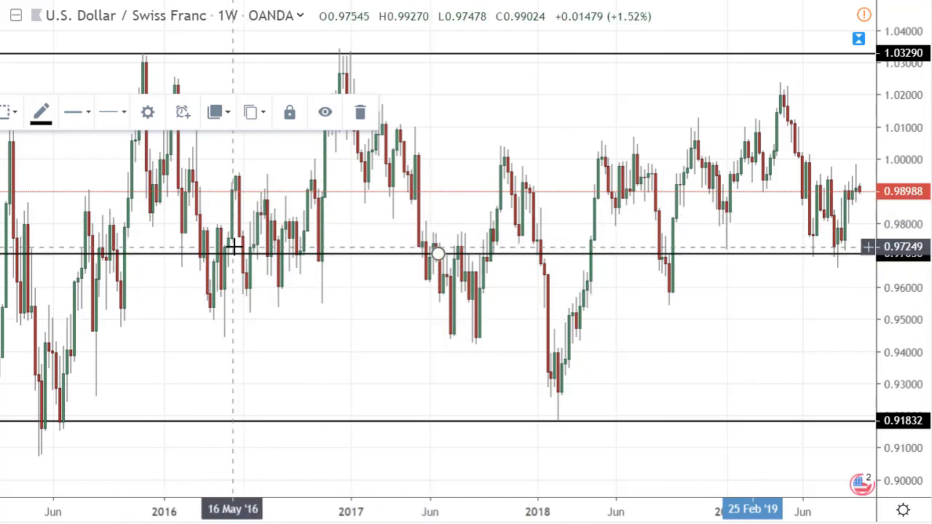
{"action": "left_click_drag", "start_coordinate": [702, 261], "coordinate": [700, 249]}
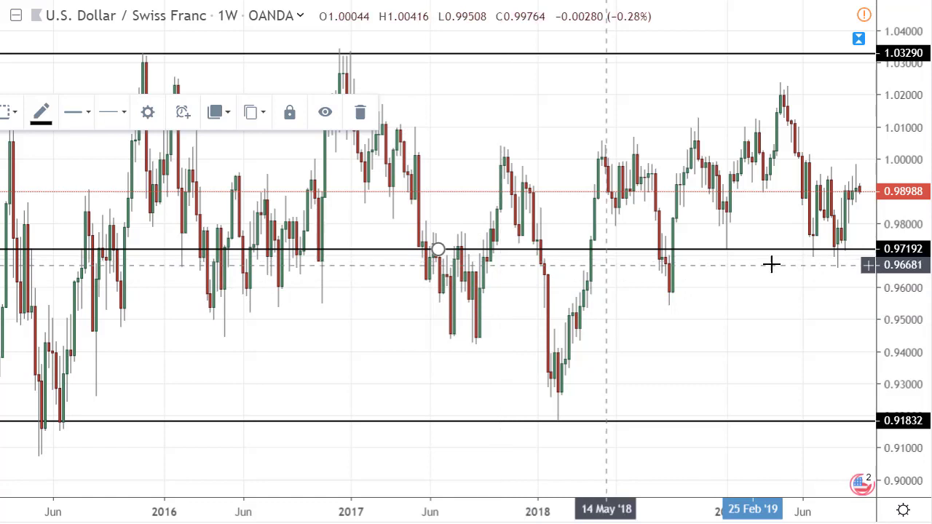
{"action": "left_click", "coordinate": [718, 313]}
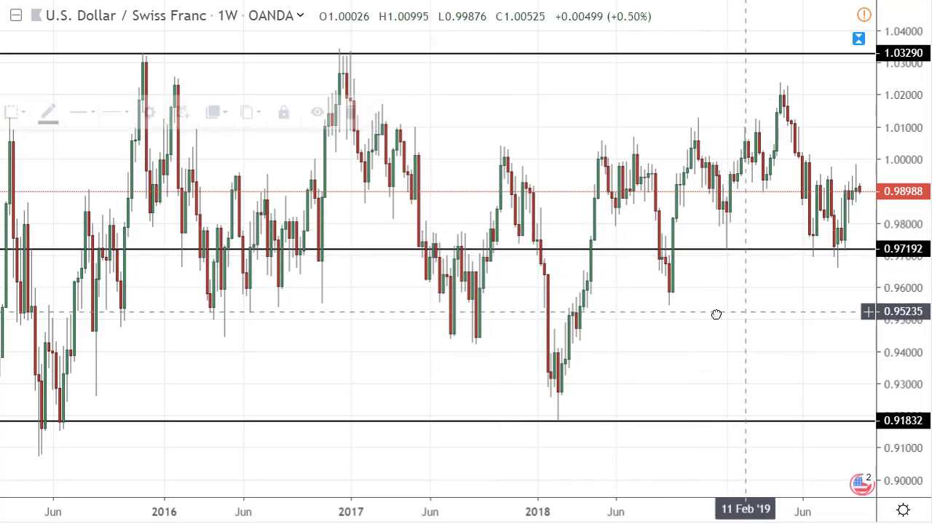
{"action": "scroll", "coordinate": [718, 313], "scroll_direction": "right", "scroll_amount": 2}
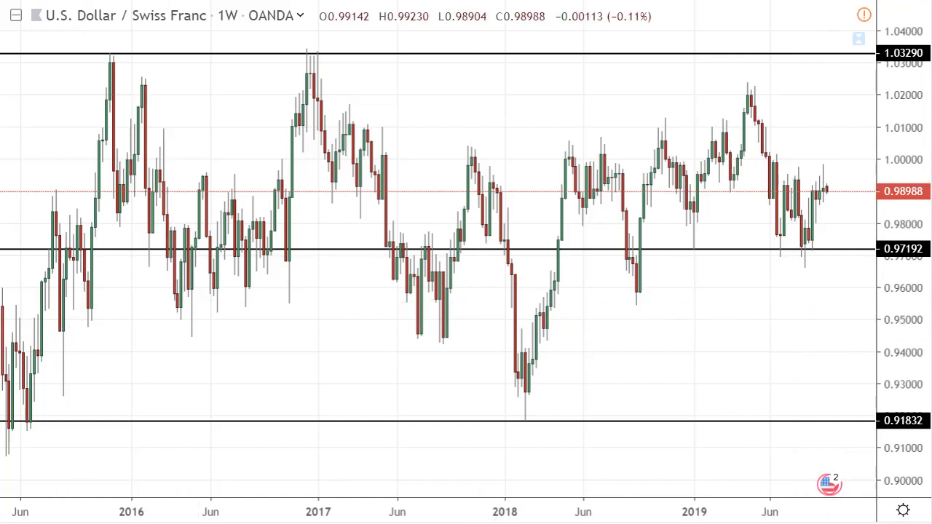
- Draw a rising trend line from the February 2018 low to near 1.013 in September 2019
{"action": "left_click", "coordinate": [1, 64]}
{"action": "left_click", "coordinate": [45, 60]}
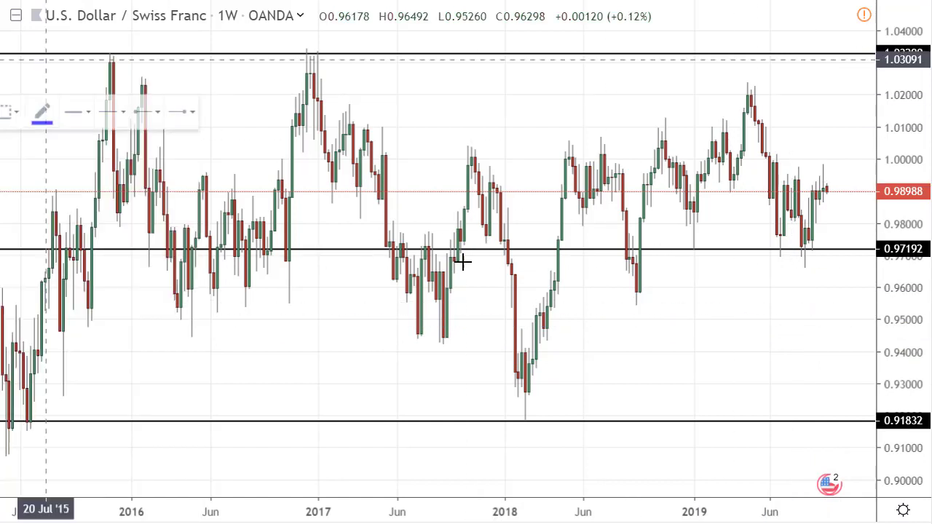
{"action": "left_click", "coordinate": [526, 420]}
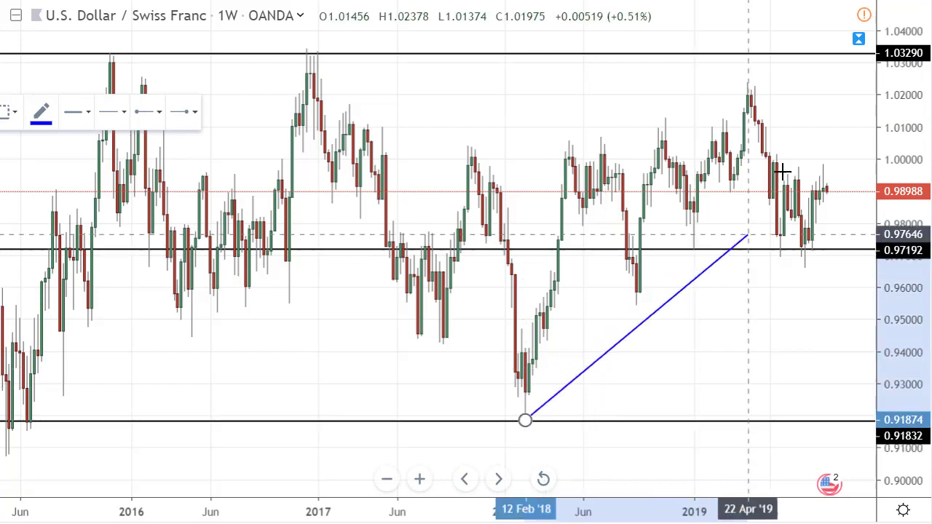
{"action": "left_click", "coordinate": [824, 117]}
{"action": "left_click", "coordinate": [476, 402]}
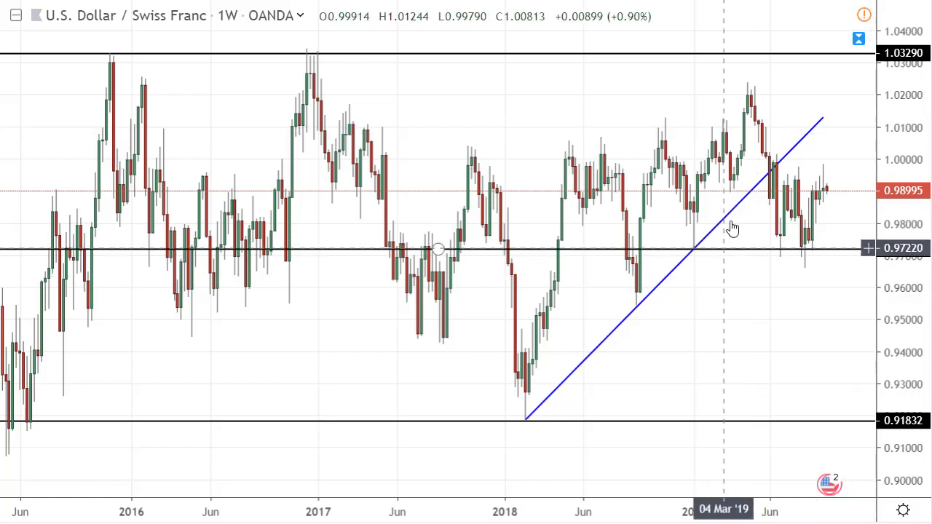
- Nudge the middle support line to 0.97192 and shift the view toward recent candles
{"action": "left_click_drag", "start_coordinate": [727, 255], "coordinate": [729, 255]}
{"action": "left_click_drag", "start_coordinate": [745, 319], "coordinate": [708, 323]}
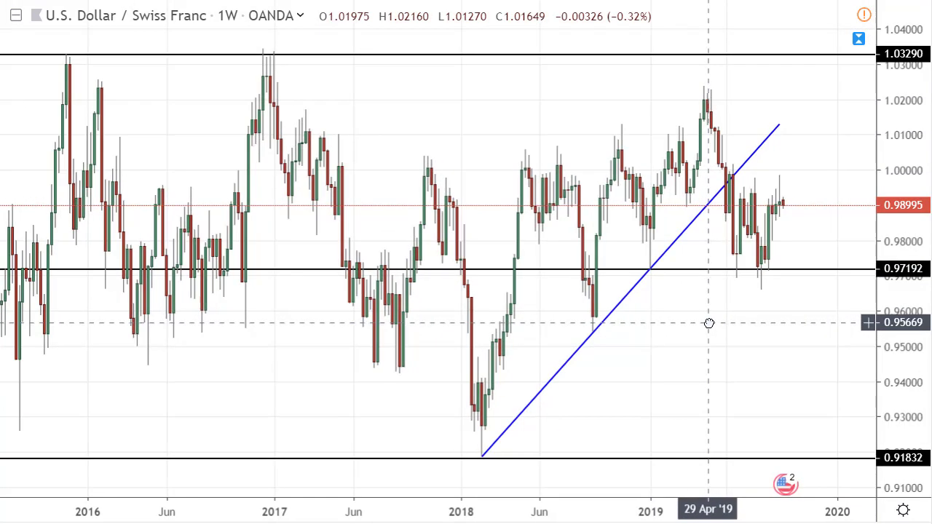
{"action": "left_click", "coordinate": [109, 2]}
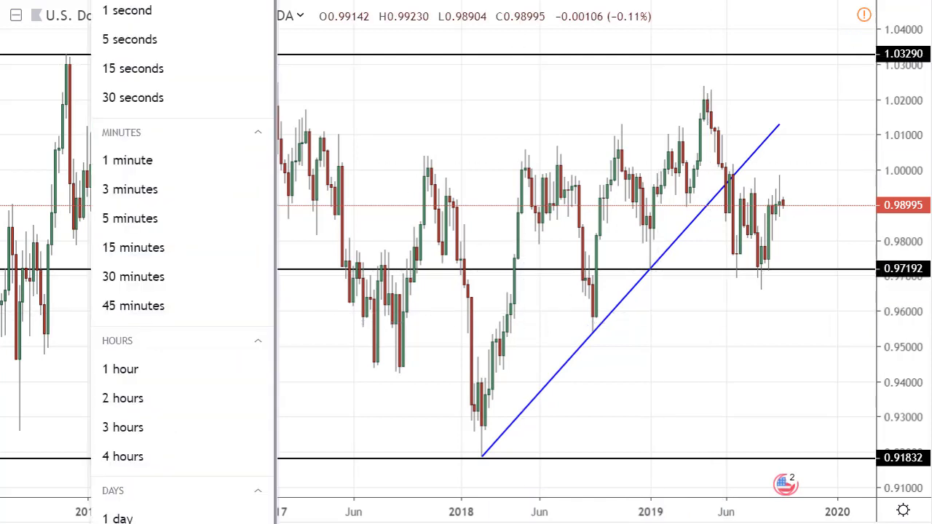
- Switch the chart to 1-day candles and close the advertisement popup
{"action": "left_click", "coordinate": [163, 518]}
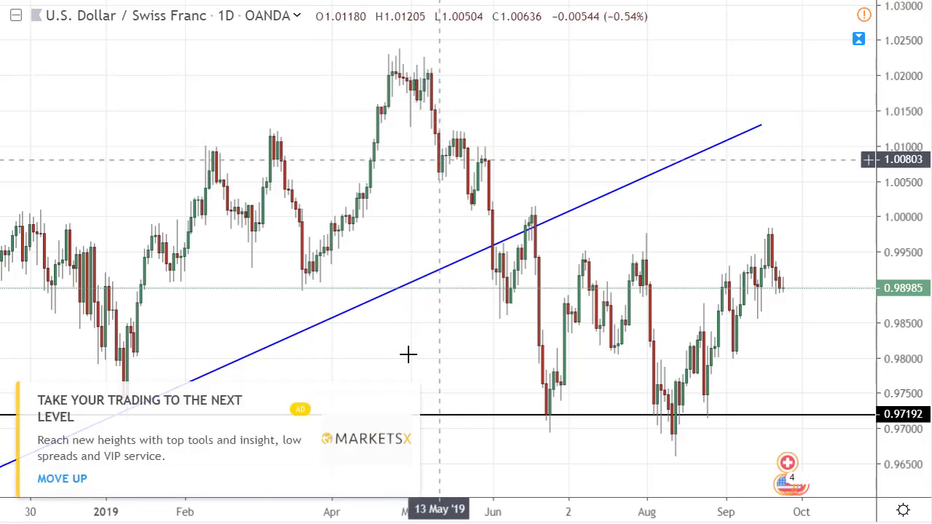
{"action": "left_click", "coordinate": [408, 397]}
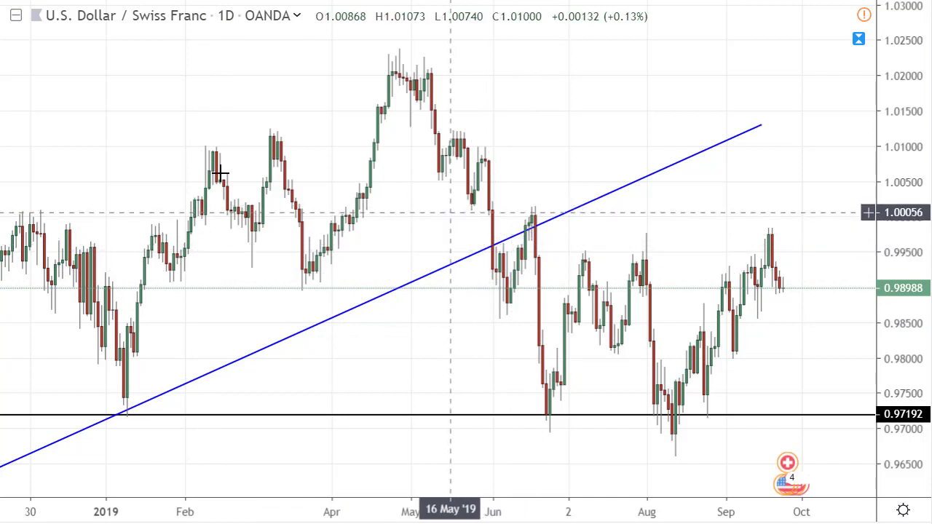
{"action": "key", "text": "alt+t"}
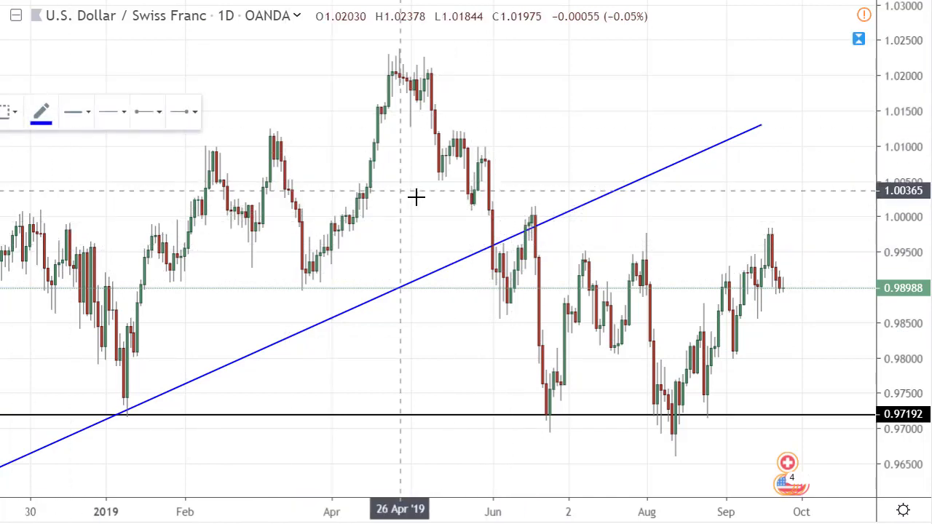
- Draw a short blue horizontal line at 1.00082 from mid-May to July; restore the 0.97192 line
{"action": "left_click", "coordinate": [453, 210]}
{"action": "left_click", "coordinate": [583, 253]}
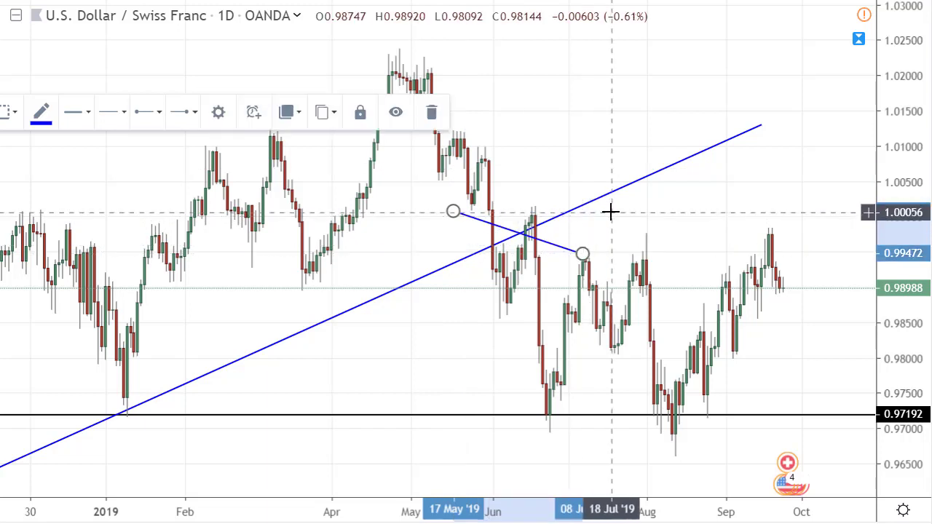
{"action": "left_click_drag", "start_coordinate": [584, 256], "coordinate": [629, 211]}
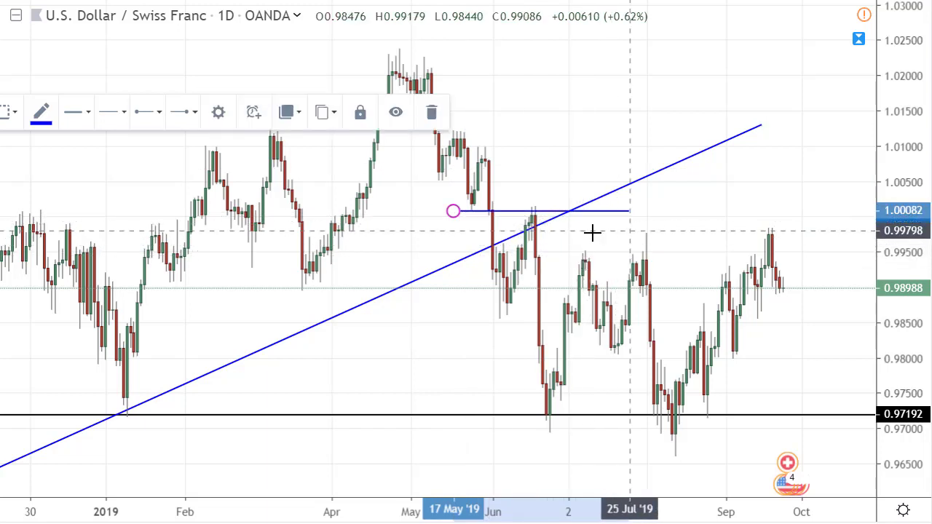
{"action": "left_click_drag", "start_coordinate": [578, 233], "coordinate": [587, 277]}
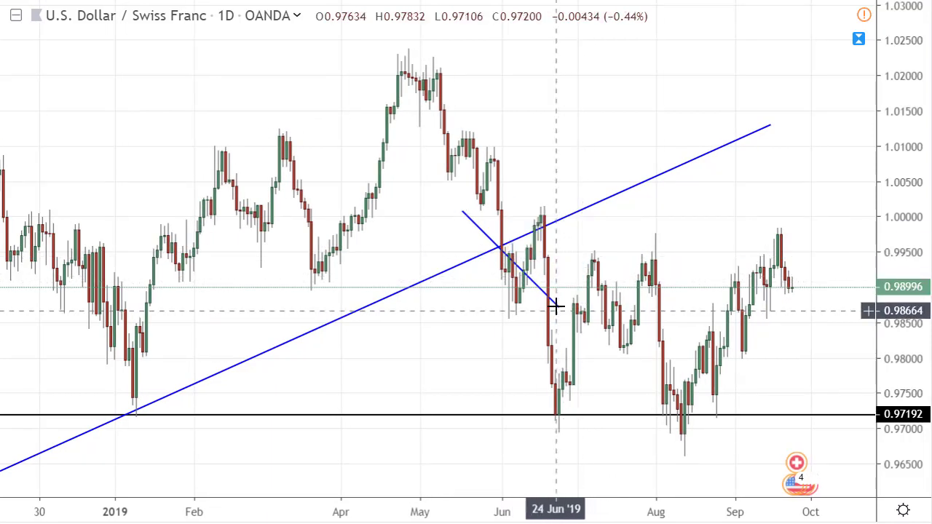
{"action": "left_click", "coordinate": [557, 308]}
{"action": "left_click_drag", "start_coordinate": [569, 284], "coordinate": [620, 237]}
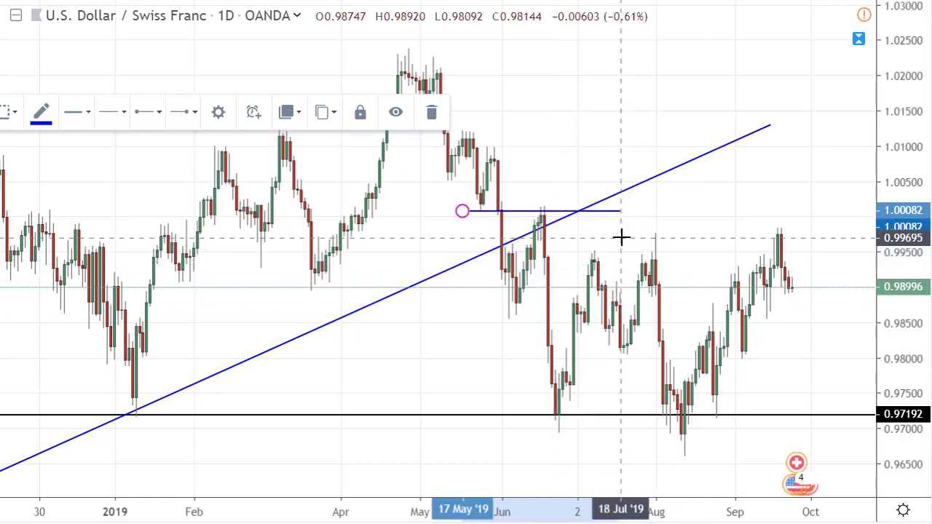
{"action": "left_click", "coordinate": [581, 131]}
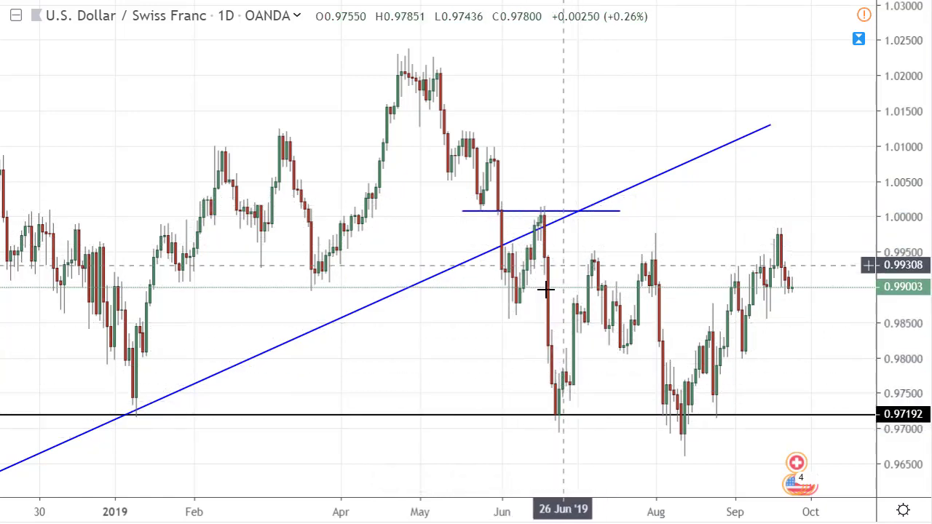
{"action": "left_click_drag", "start_coordinate": [609, 420], "coordinate": [134, 416]}
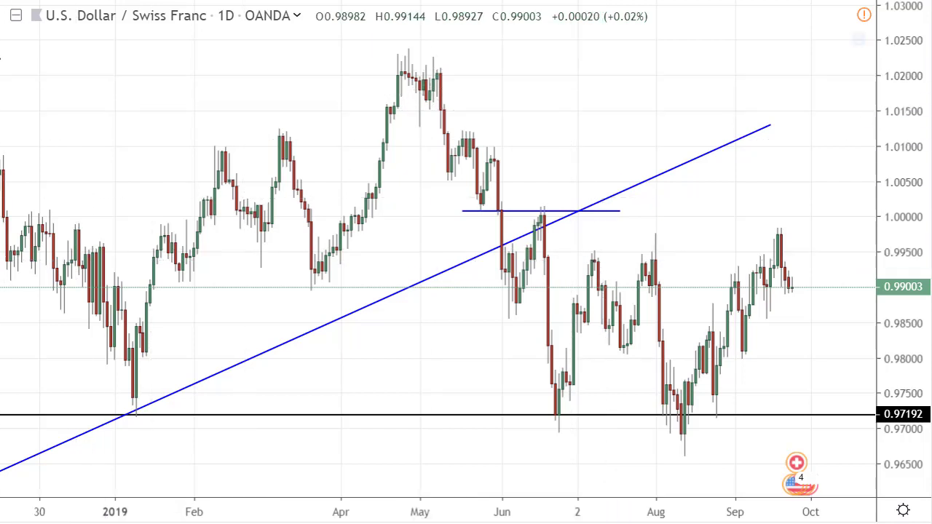
- Draw a horizontal resistance line at 0.99798 capping the September 2019 daily high
{"action": "left_click", "coordinate": [2, 57]}
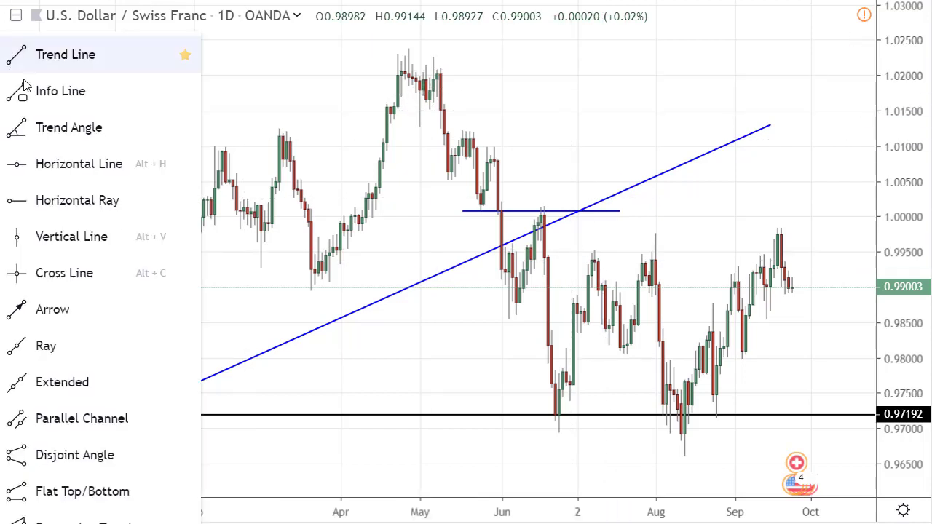
{"action": "left_click", "coordinate": [43, 166]}
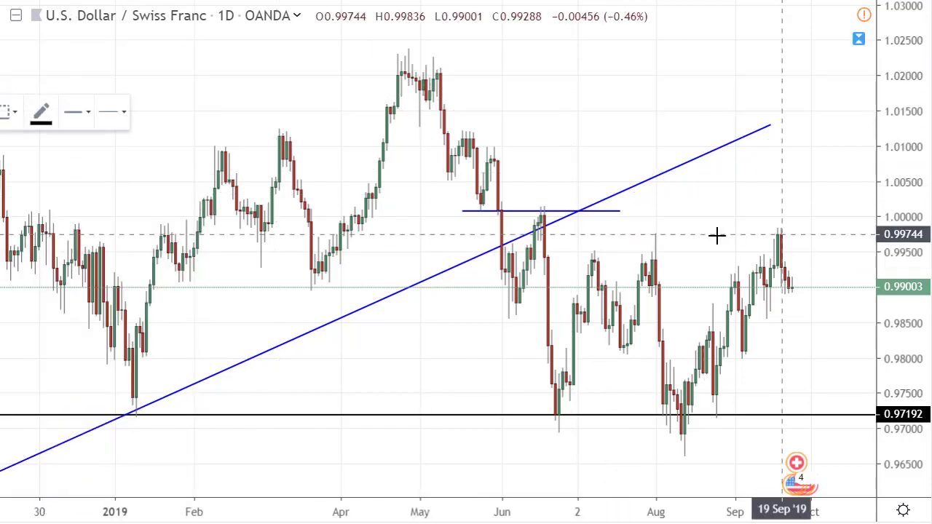
{"action": "left_click", "coordinate": [833, 230]}
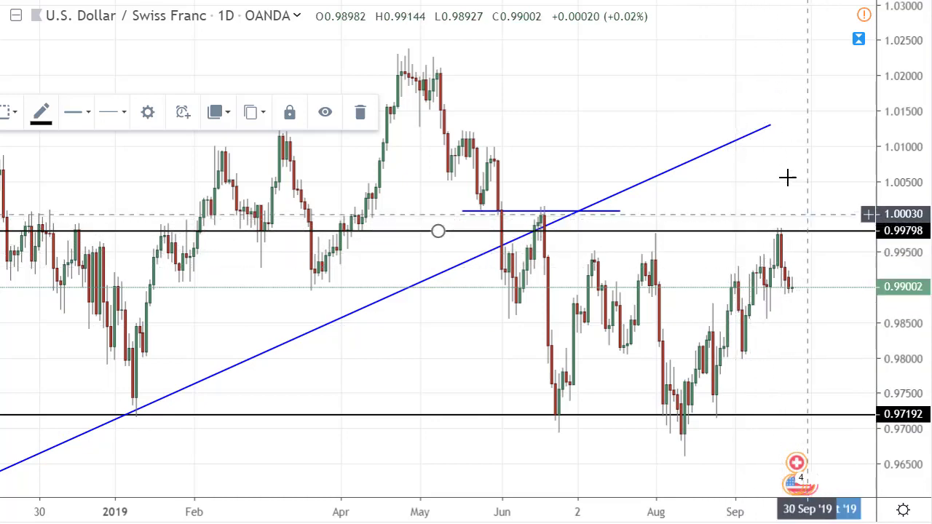
{"action": "left_click_drag", "start_coordinate": [787, 153], "coordinate": [636, 151]}
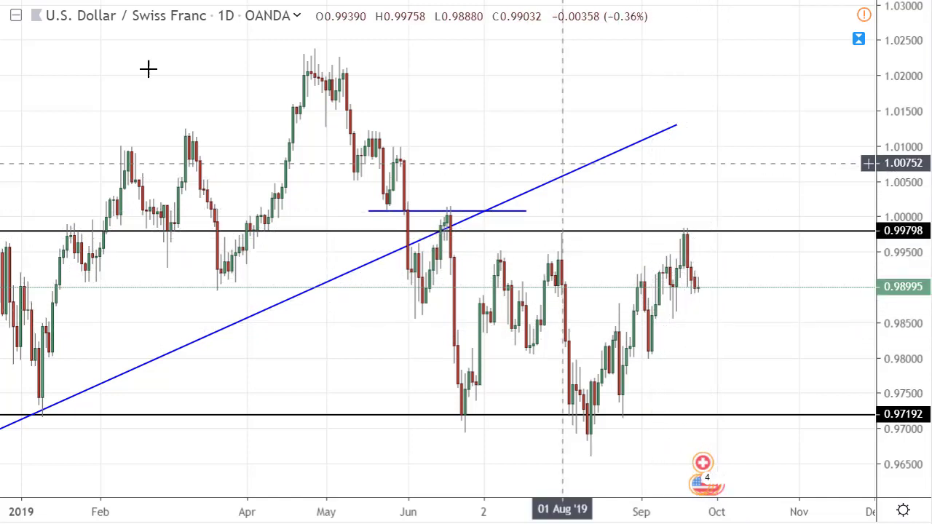
- Draw a blue trend line from the August 2019 low at 0.96600, steepened toward 0.99695
{"action": "left_click", "coordinate": [22, 66]}
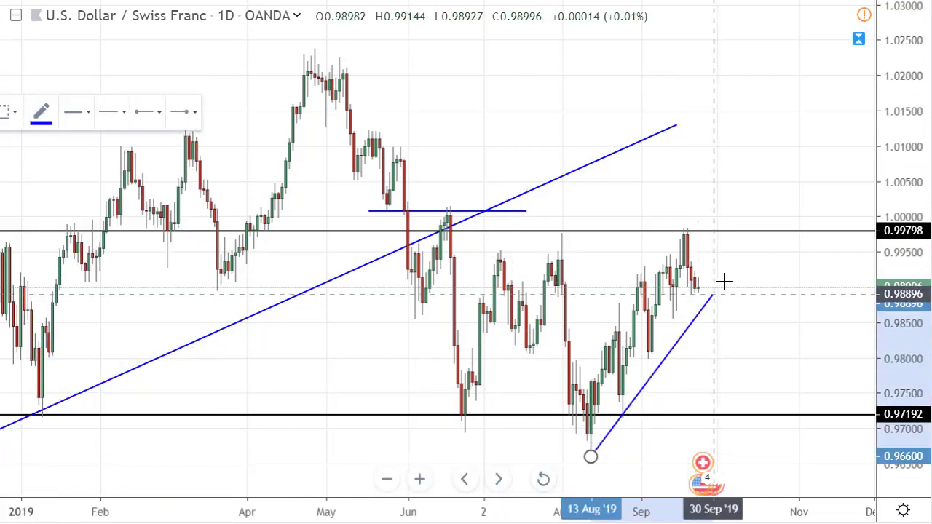
{"action": "left_click", "coordinate": [745, 258]}
{"action": "left_click", "coordinate": [539, 447]}
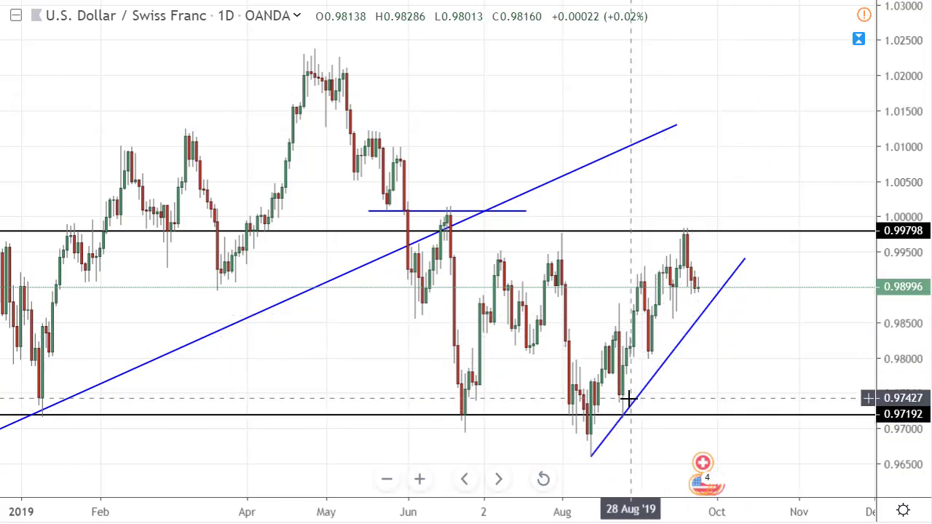
{"action": "left_click", "coordinate": [743, 259]}
{"action": "left_click_drag", "start_coordinate": [736, 254], "coordinate": [719, 239]}
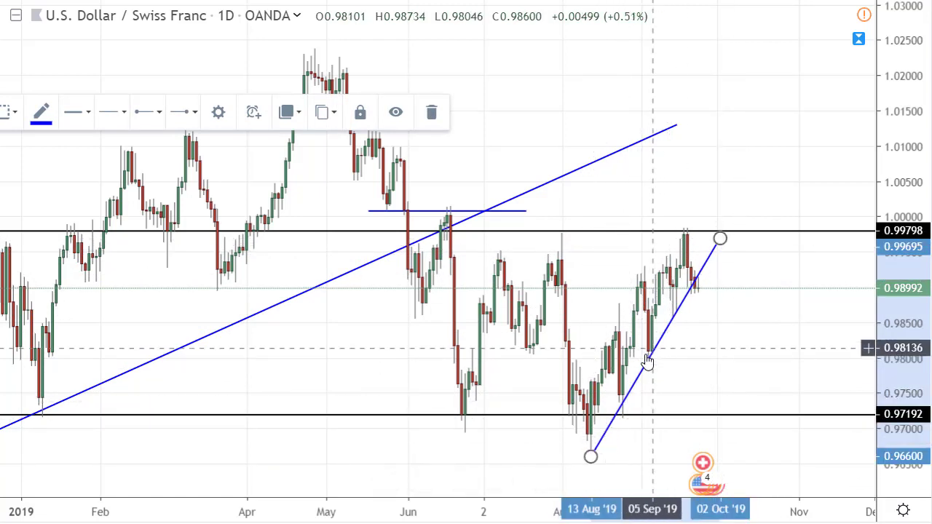
{"action": "left_click", "coordinate": [610, 412]}
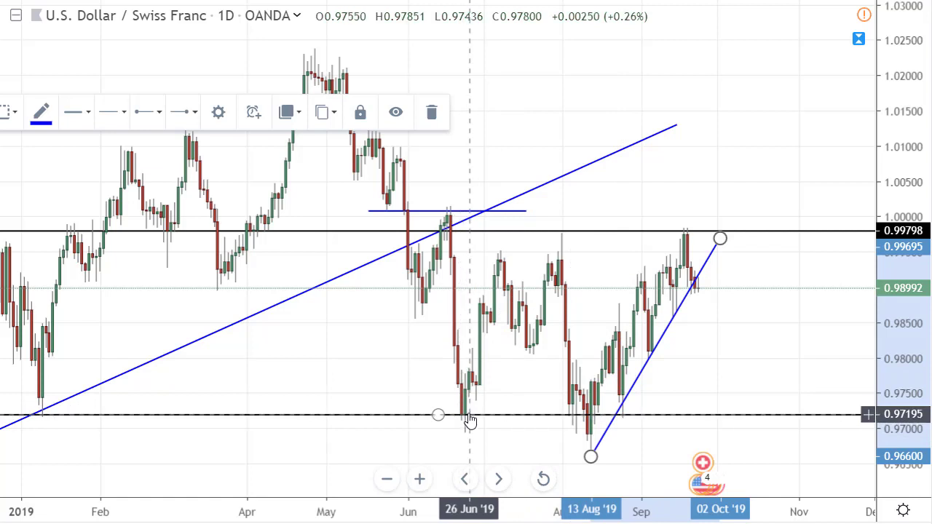
{"action": "left_click", "coordinate": [718, 364]}
{"action": "left_click", "coordinate": [164, 6]}
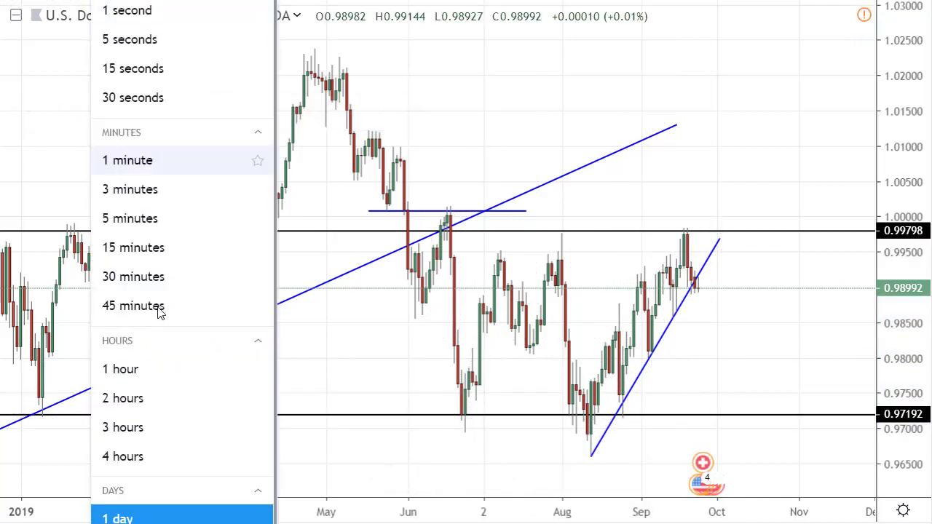
- Switch to 4-hour (240) candles and extend the trend line's right end to about 0.99634
{"action": "left_click", "coordinate": [154, 457]}
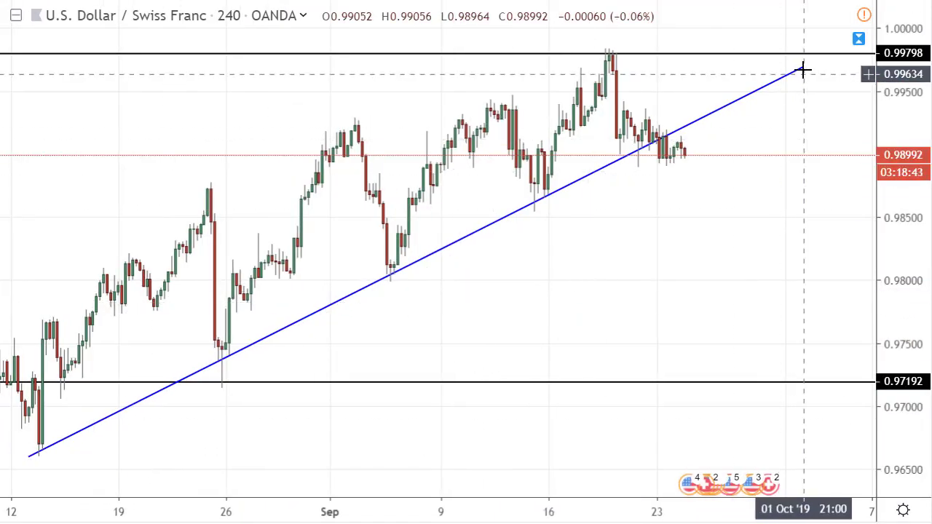
{"action": "left_click_drag", "start_coordinate": [803, 70], "coordinate": [825, 75]}
{"action": "left_click", "coordinate": [691, 216]}
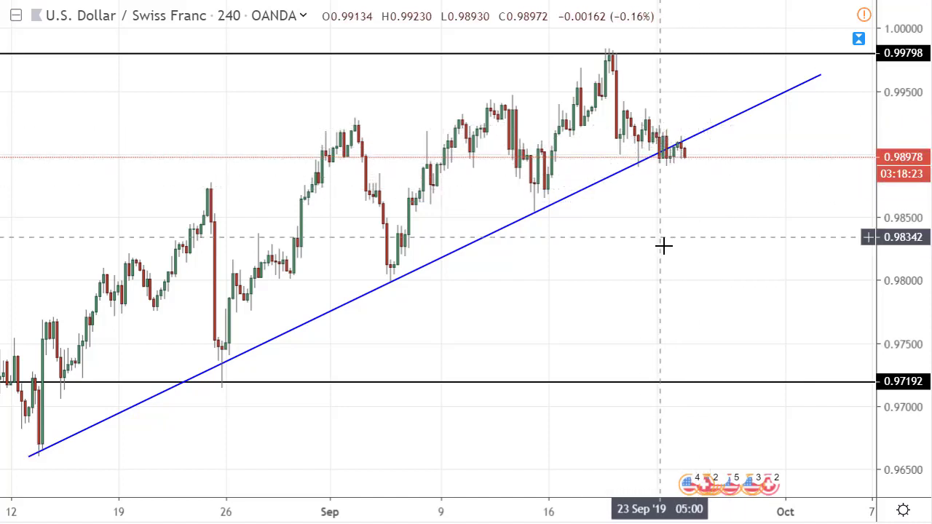
{"action": "left_click_drag", "start_coordinate": [632, 243], "coordinate": [632, 241]}
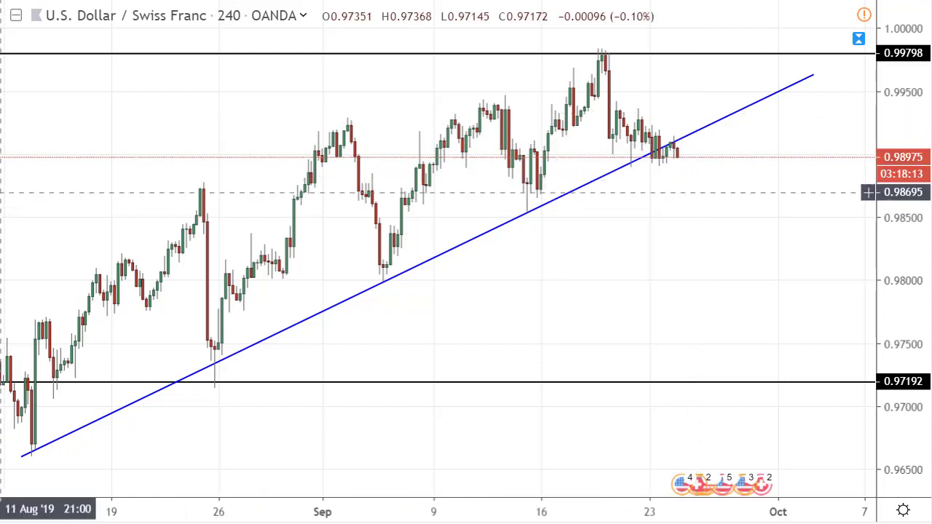
{"action": "left_click", "coordinate": [0, 192]}
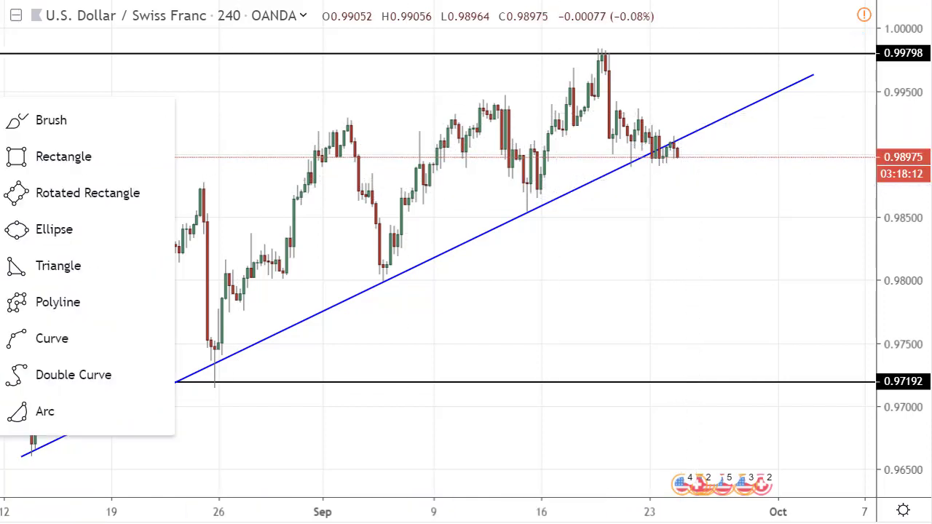
- Draw a rectangle around the late-September consolidation resting on the trend line
{"action": "left_click", "coordinate": [29, 157]}
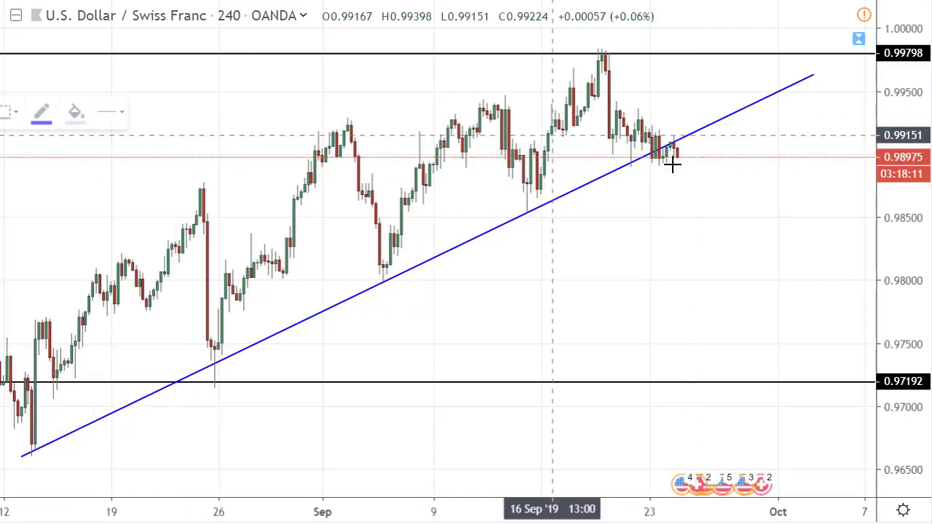
{"action": "left_click", "coordinate": [713, 133]}
{"action": "left_click", "coordinate": [640, 150]}
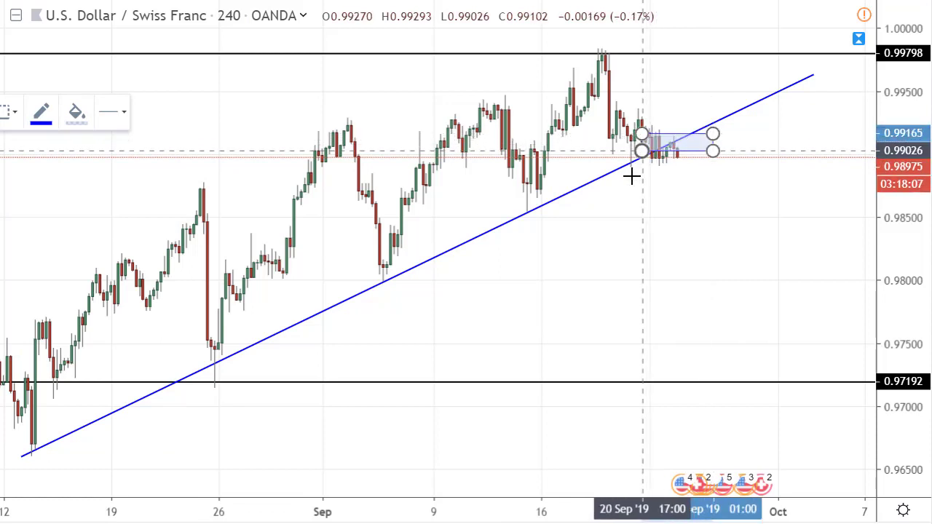
{"action": "left_click", "coordinate": [628, 191]}
{"action": "left_click", "coordinate": [732, 168]}
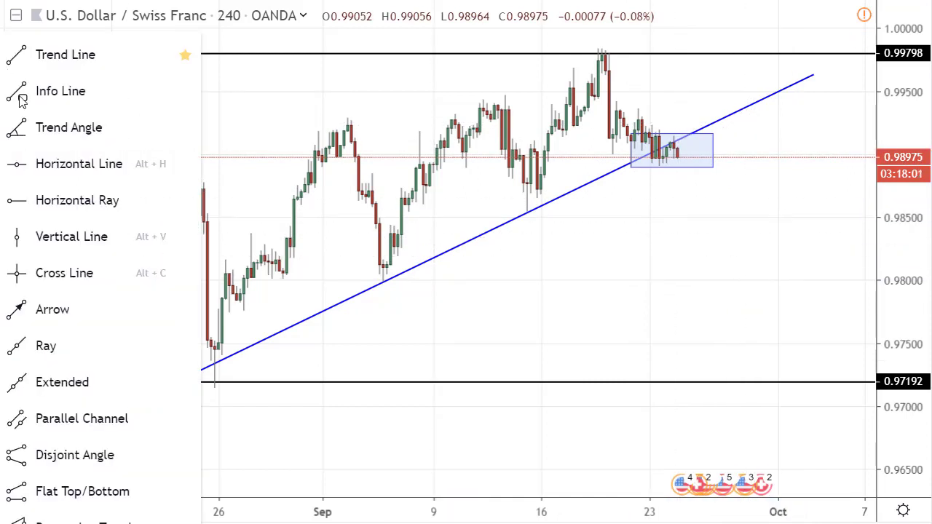
- Draw three chained arrows: down to 0.9840, up to 0.98695, then down to 0.97721
{"action": "left_click", "coordinate": [46, 310]}
{"action": "left_click", "coordinate": [684, 168]}
{"action": "left_click", "coordinate": [709, 229]}
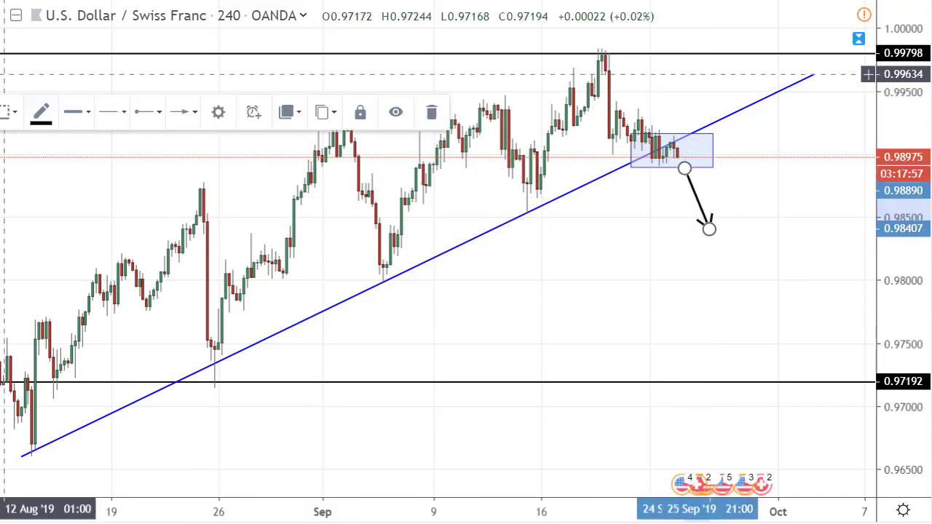
{"action": "left_click", "coordinate": [709, 228]}
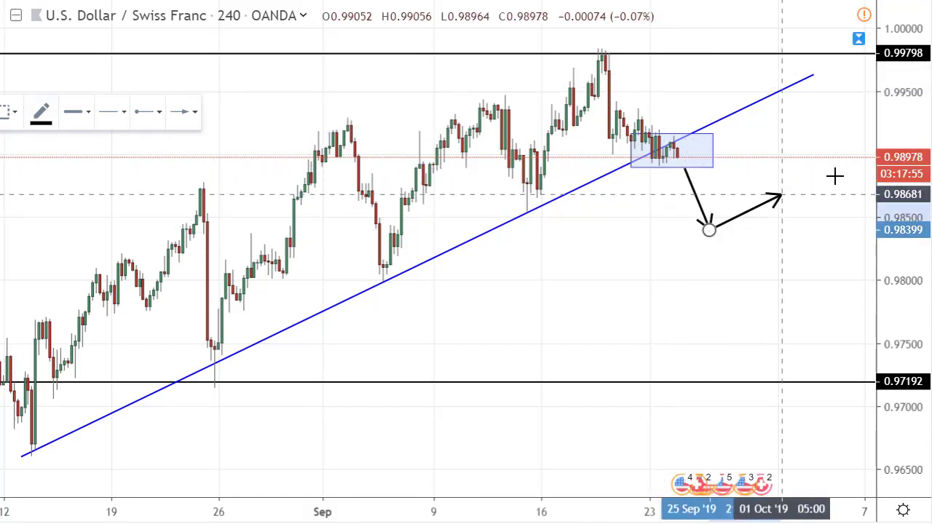
{"action": "left_click", "coordinate": [803, 194]}
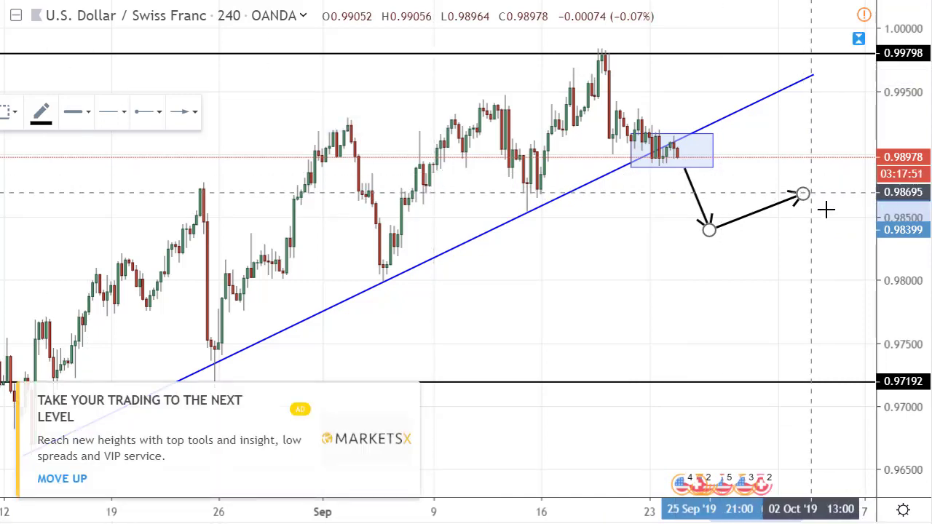
{"action": "left_click", "coordinate": [803, 194]}
{"action": "left_click", "coordinate": [867, 315]}
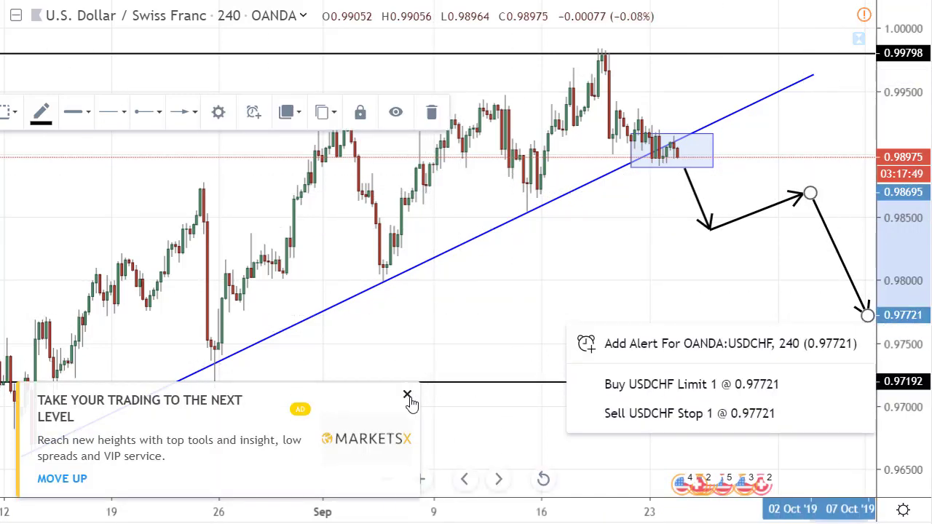
- Dismiss the advertisement and upgrade prompt, then pan to show the whole arrow path
{"action": "left_click", "coordinate": [408, 396]}
{"action": "left_click", "coordinate": [456, 446]}
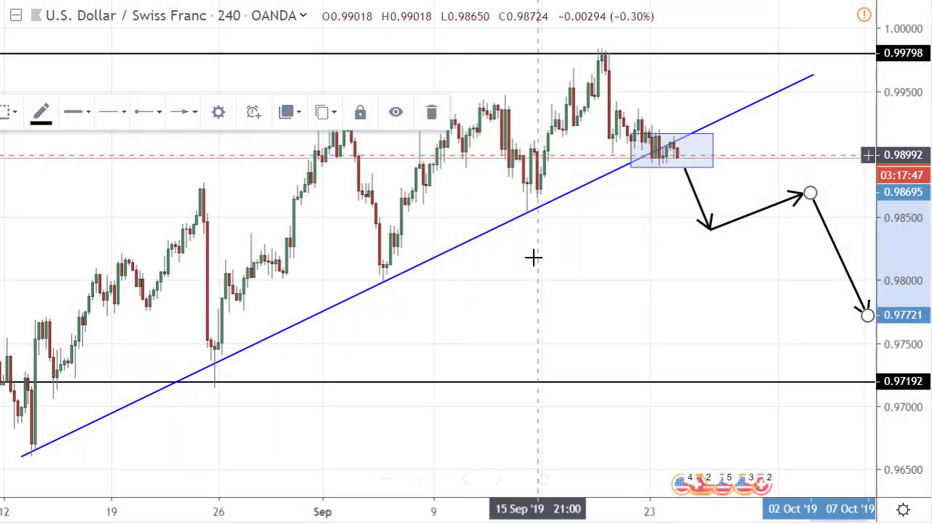
{"action": "left_click_drag", "start_coordinate": [574, 262], "coordinate": [526, 262]}
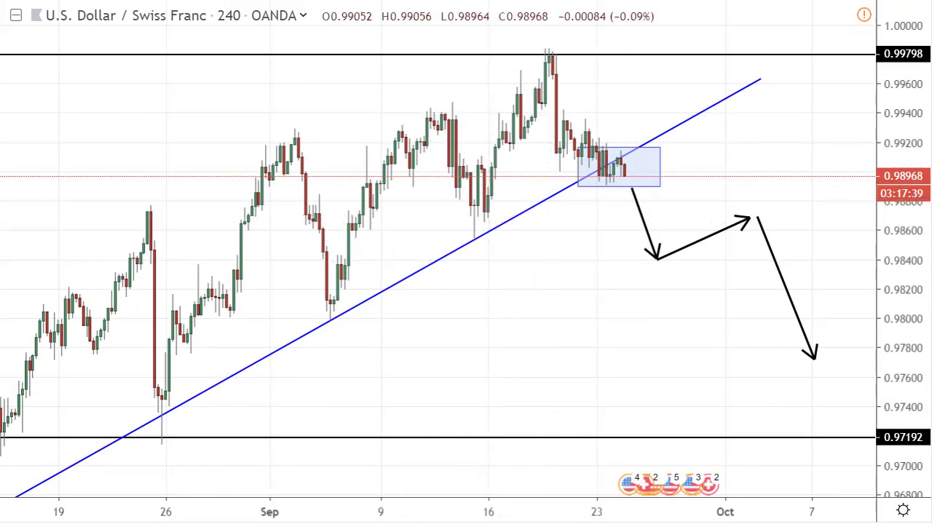
- Draw a blue horizontal trend line at about 0.9869 from the arrow peak left to the mid-September lows
{"action": "left_click", "coordinate": [1, 62]}
{"action": "left_click", "coordinate": [107, 71]}
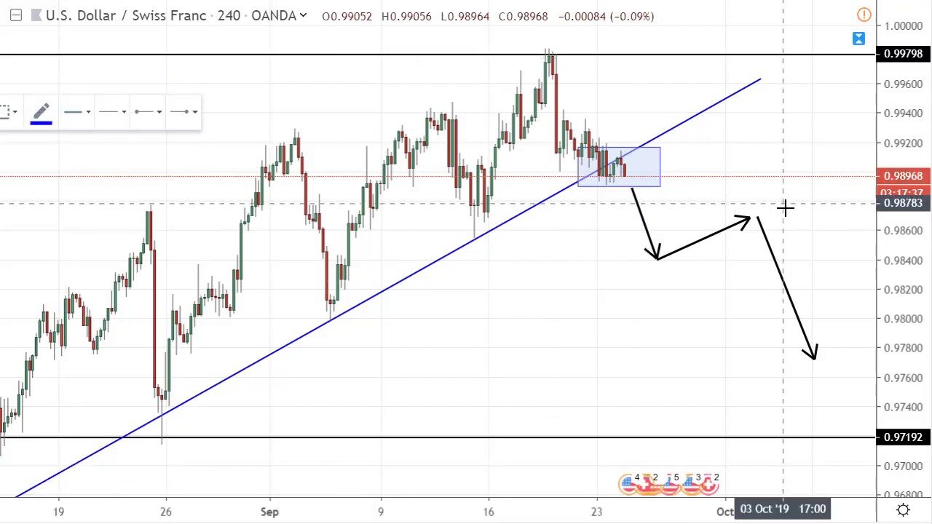
{"action": "left_click", "coordinate": [789, 217]}
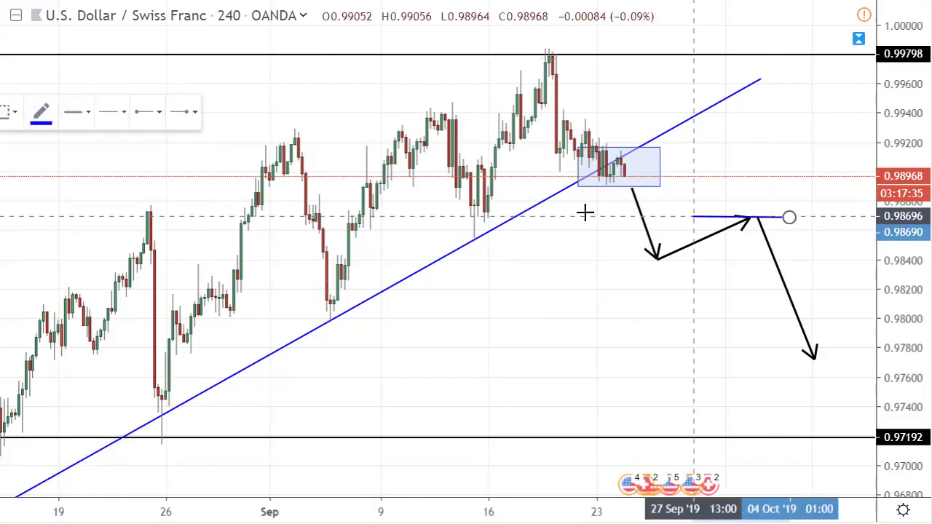
{"action": "left_click", "coordinate": [430, 217]}
{"action": "left_click", "coordinate": [583, 281]}
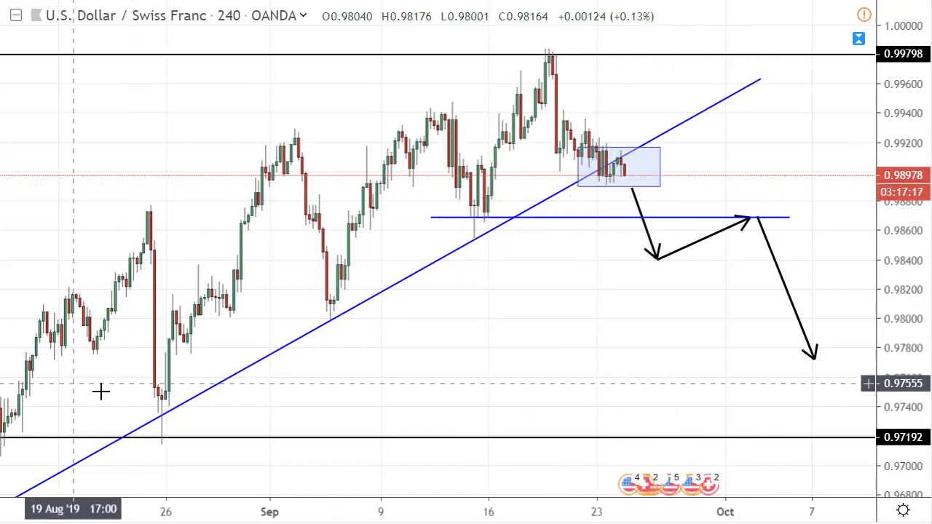
- Pan the chart back one bar to show earlier bars
{"action": "left_click_drag", "start_coordinate": [483, 358], "coordinate": [545, 355]}
{"action": "key", "text": "Left"}
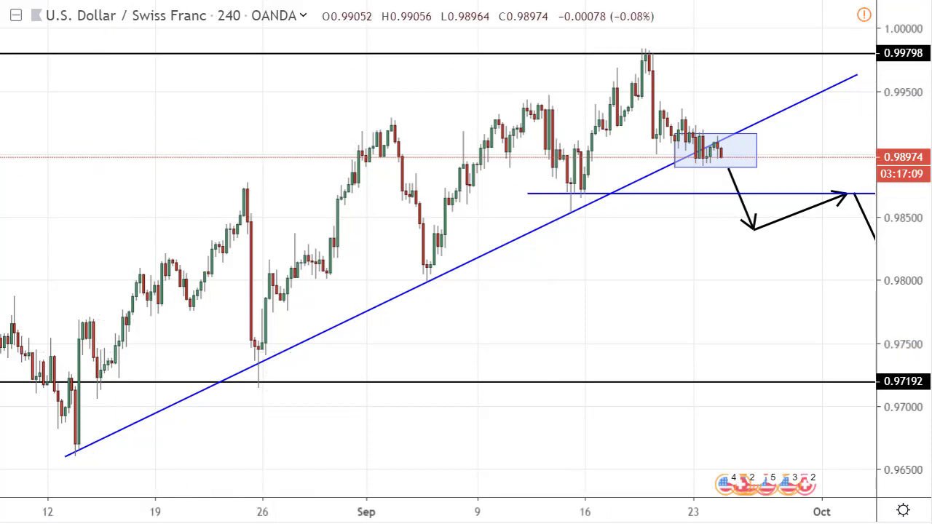
{"action": "left_click", "coordinate": [109, 1]}
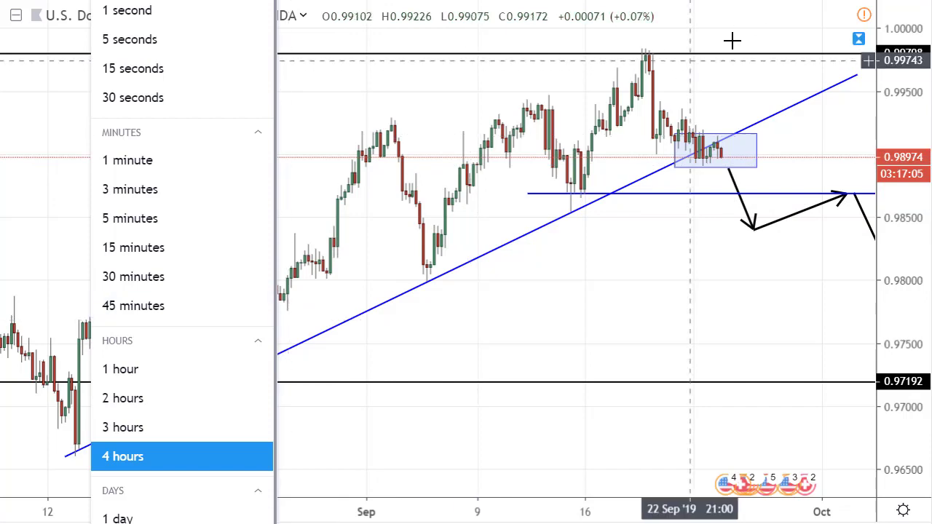
- Switch USD/CHF to 1D candles, scroll the chart, and bring up the forecasting and position tools
{"action": "left_click", "coordinate": [139, 519]}
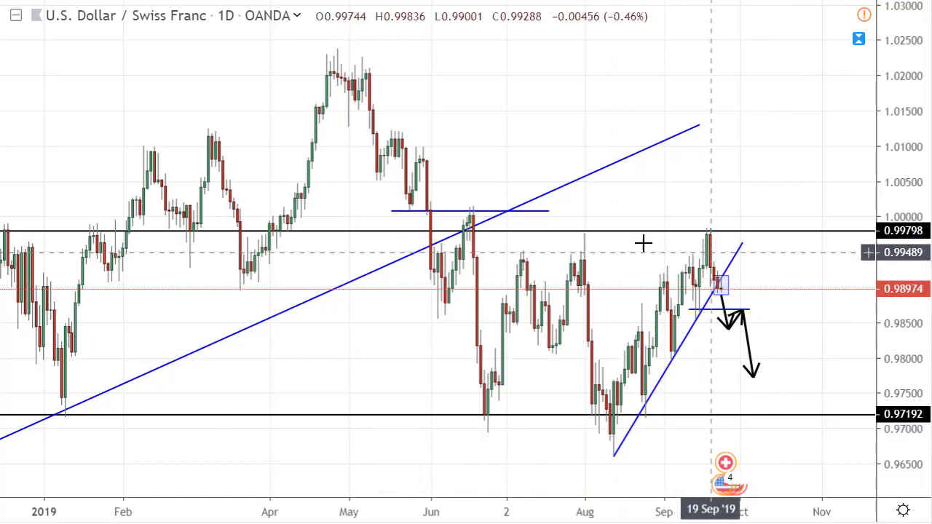
{"action": "scroll", "coordinate": [655, 157], "scroll_direction": "right", "scroll_amount": 3}
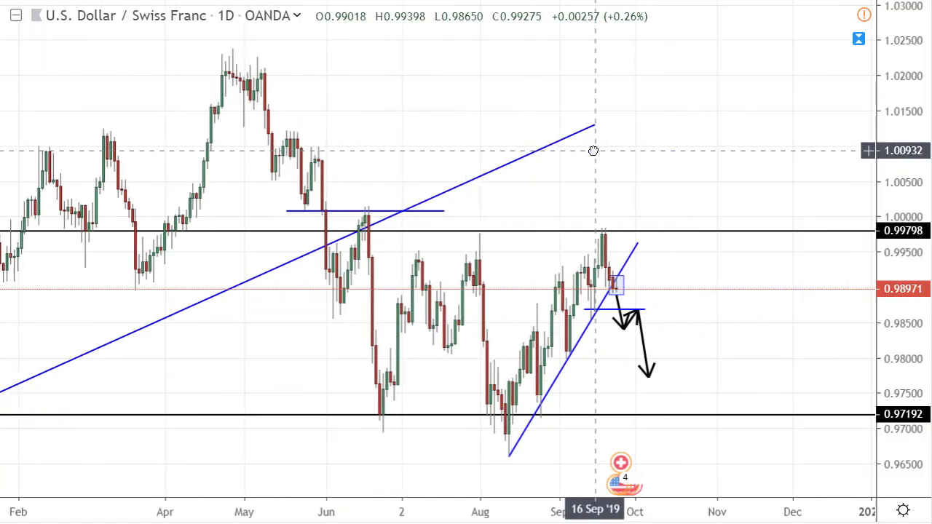
{"action": "left_click", "coordinate": [4, 218]}
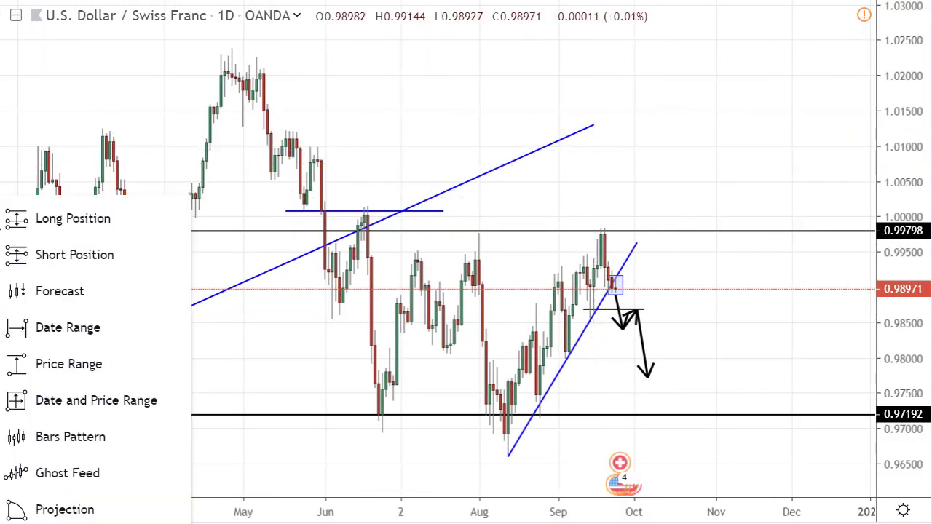
{"action": "left_click", "coordinate": [11, 222]}
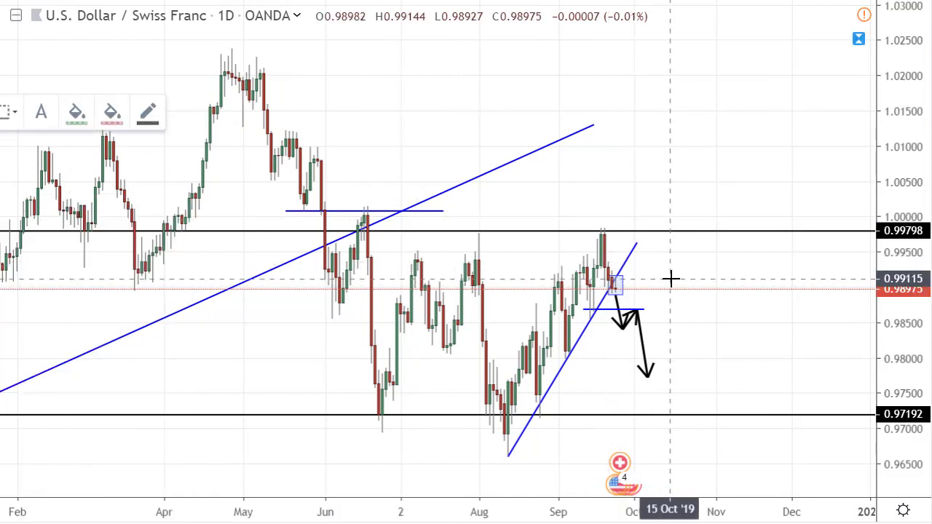
{"action": "left_click", "coordinate": [670, 279]}
{"action": "left_click_drag", "start_coordinate": [668, 192], "coordinate": [662, 266]}
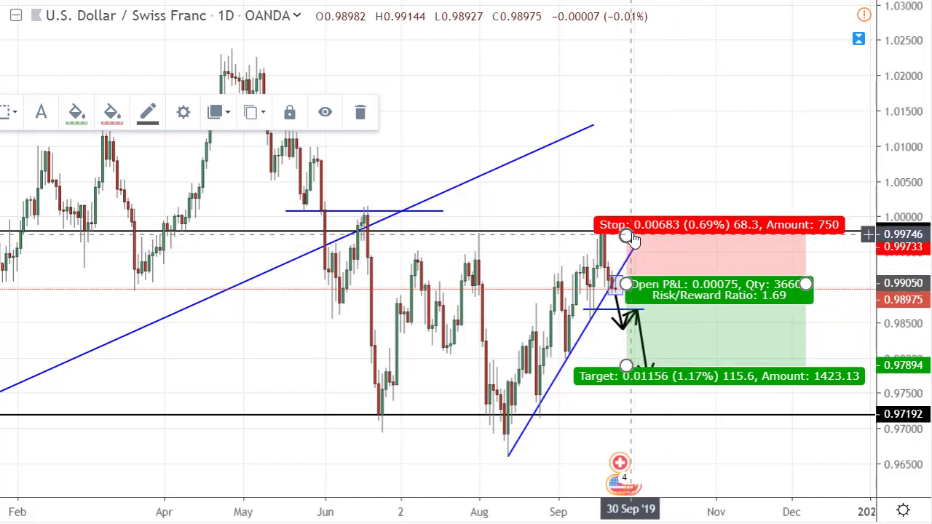
{"action": "left_click_drag", "start_coordinate": [628, 237], "coordinate": [627, 229]}
{"action": "left_click_drag", "start_coordinate": [627, 365], "coordinate": [627, 369]}
{"action": "mouse_move", "coordinate": [620, 405]}
{"action": "left_mouse_down"}
{"action": "mouse_move", "coordinate": [620, 422]}
{"action": "mouse_move", "coordinate": [624, 409]}
{"action": "left_mouse_up"}
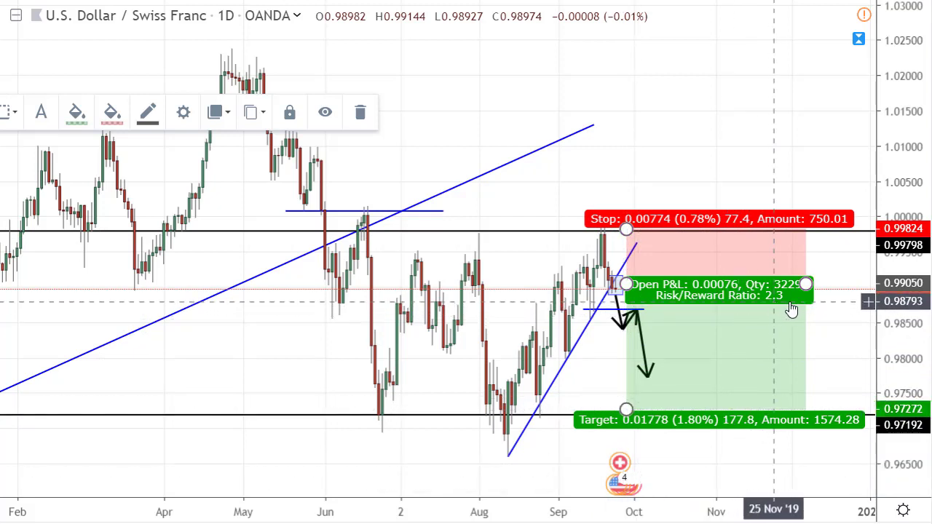
{"action": "left_click", "coordinate": [561, 248]}
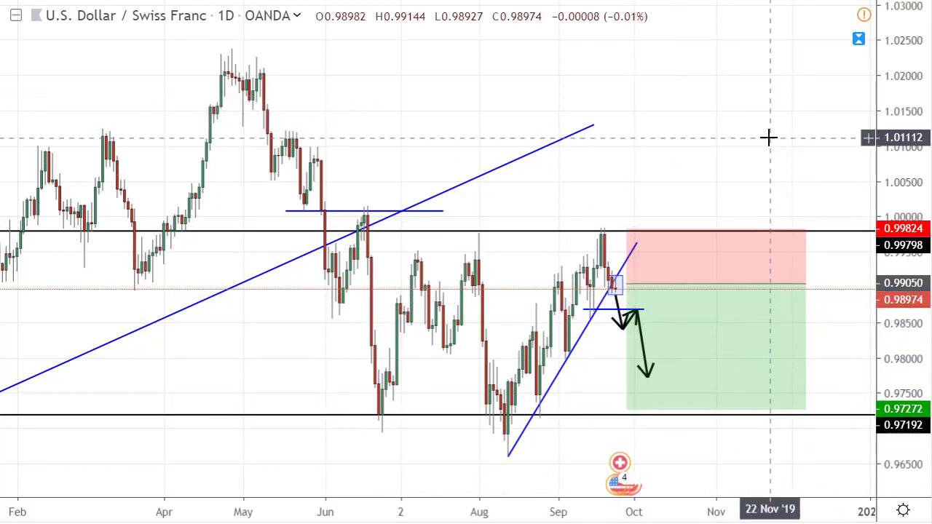
{"action": "left_click", "coordinate": [761, 330]}
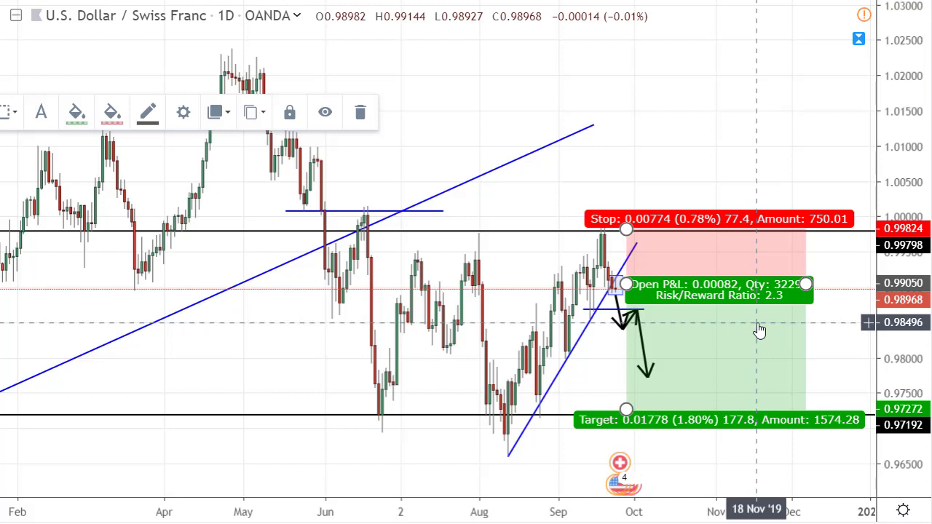
{"action": "left_click", "coordinate": [770, 145]}
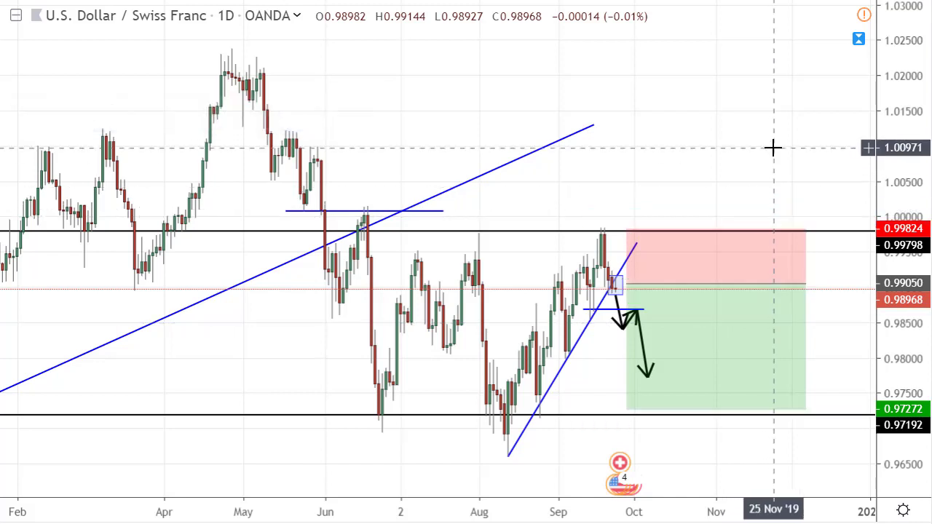
{"action": "left_click", "coordinate": [757, 340]}
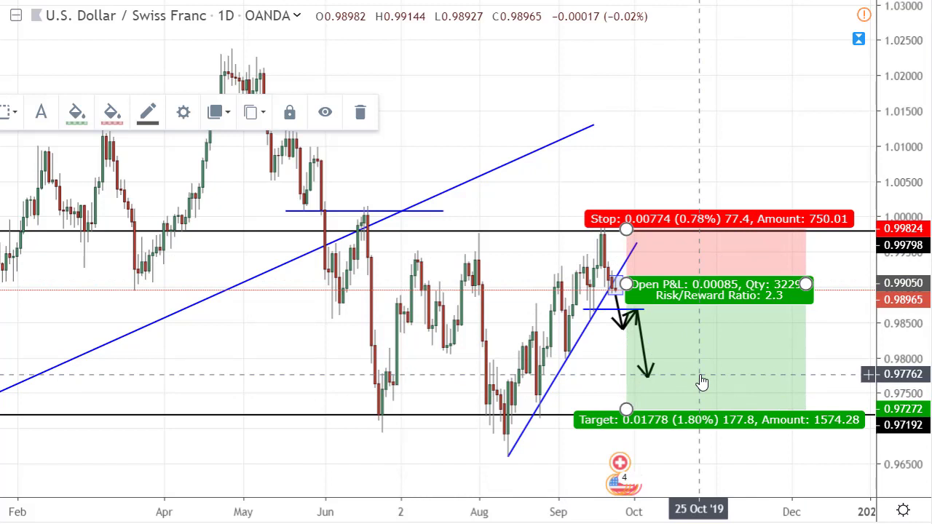
{"action": "key", "text": "Delete"}
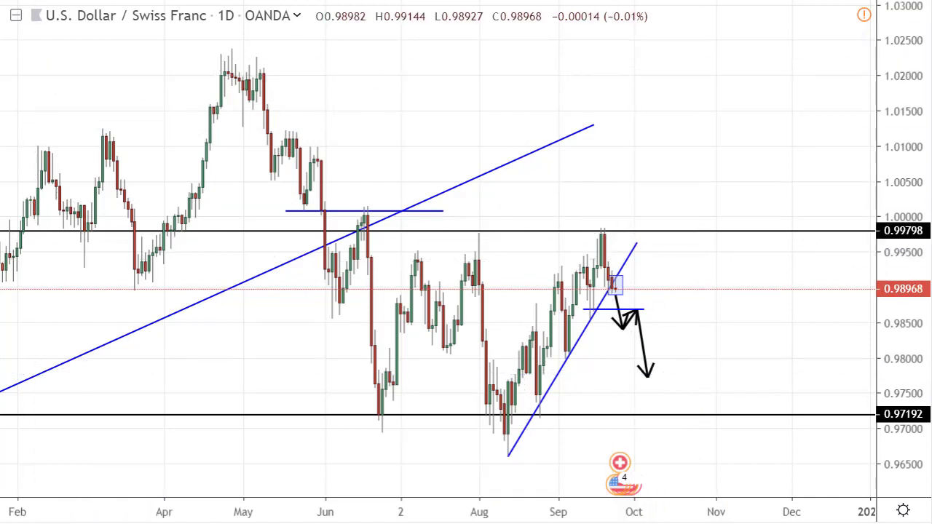
- On the 1-hour chart, raise the consolidation box's top edge to 0.99192
{"action": "left_click", "coordinate": [108, 3]}
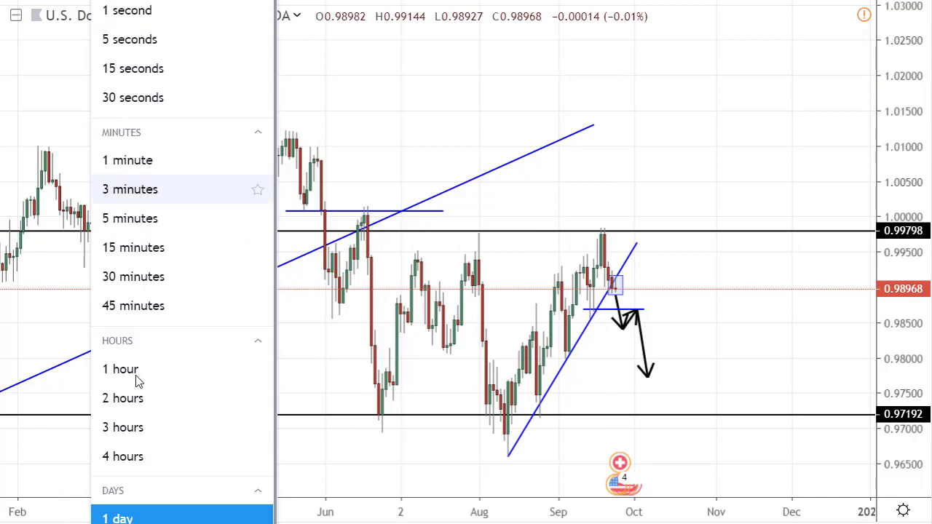
{"action": "left_click", "coordinate": [146, 467]}
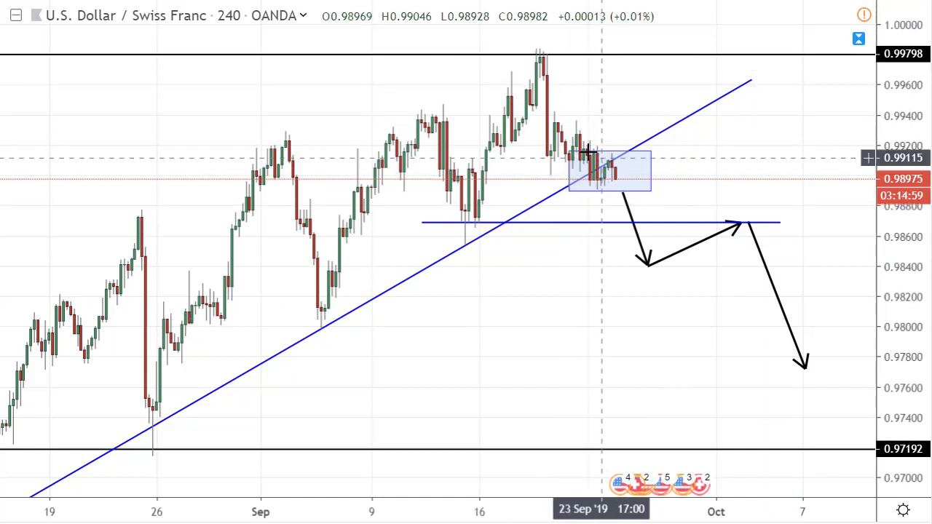
{"action": "left_click", "coordinate": [620, 150]}
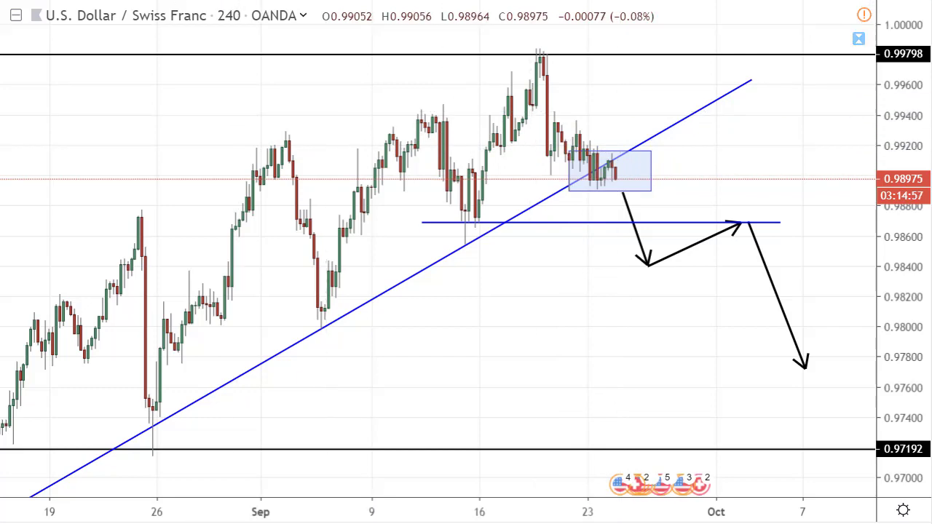
{"action": "left_click", "coordinate": [119, 15]}
{"action": "left_click", "coordinate": [162, 375]}
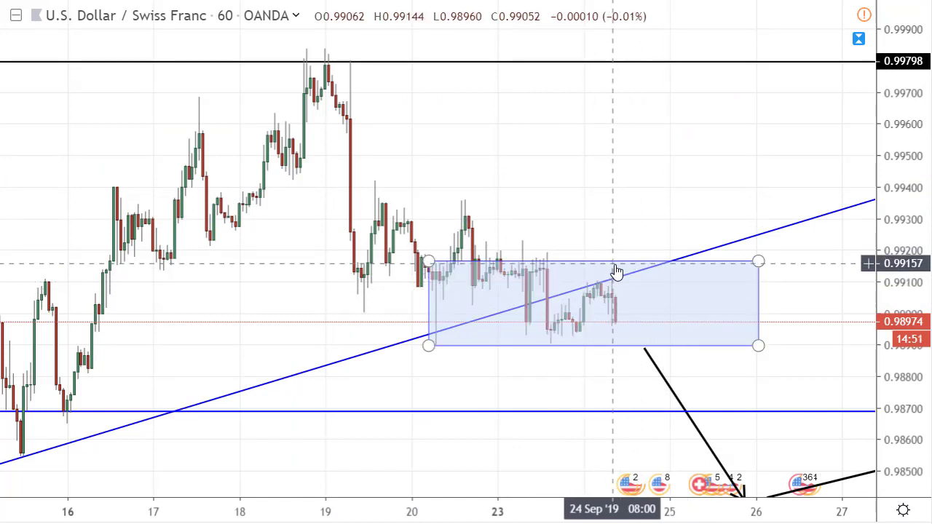
{"action": "left_click_drag", "start_coordinate": [607, 263], "coordinate": [605, 251]}
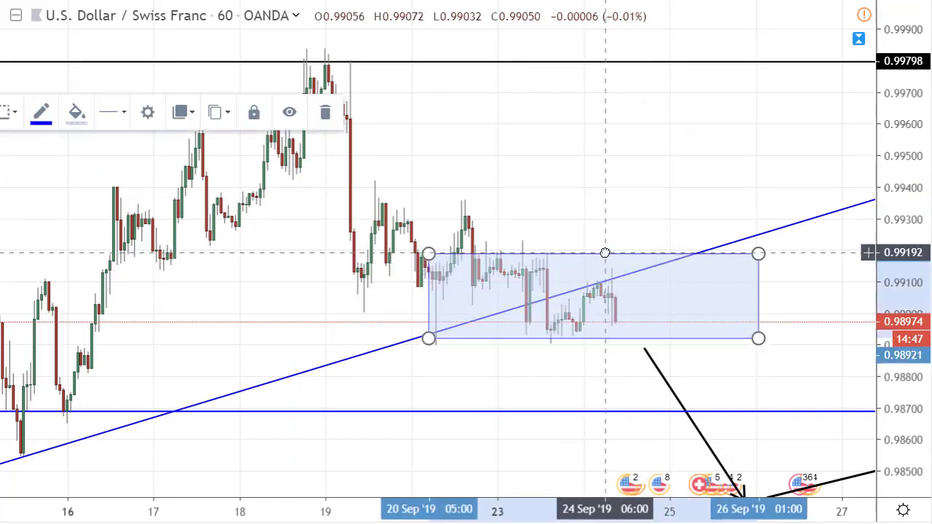
{"action": "left_click", "coordinate": [647, 375]}
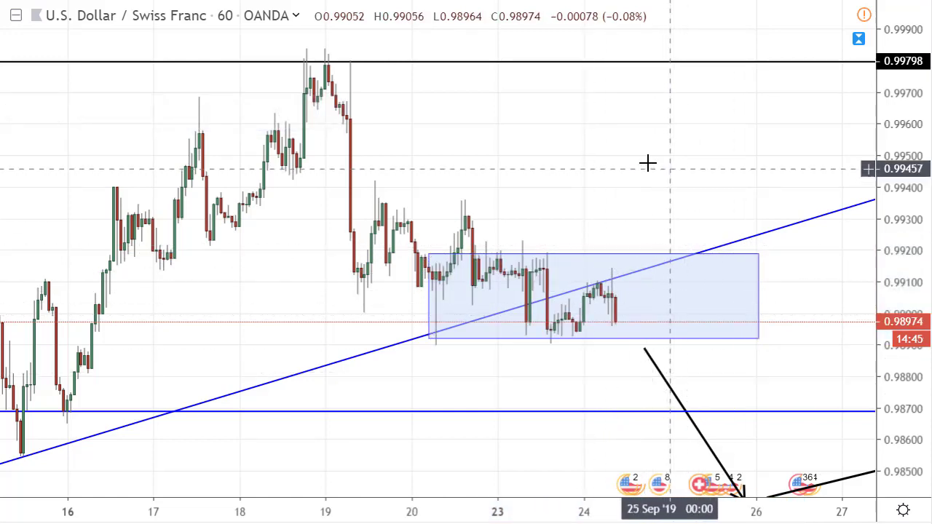
- Return the chart to the 4-hour timeframe and dismiss the advertisement popup
{"action": "left_click", "coordinate": [145, 26]}
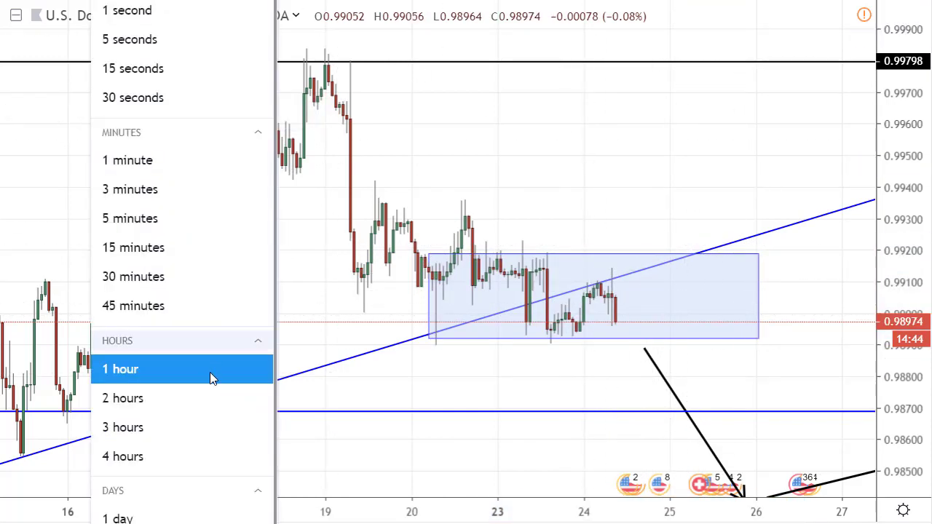
{"action": "left_click", "coordinate": [167, 457]}
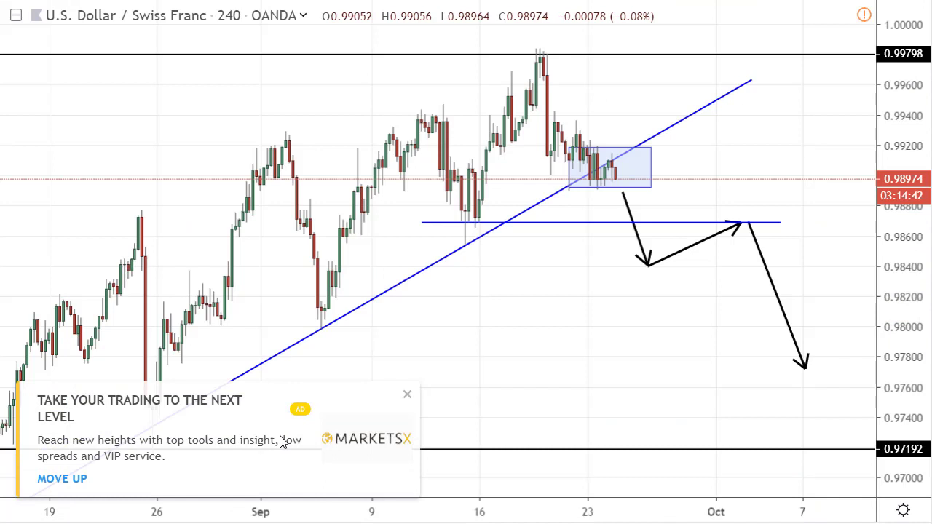
{"action": "left_click", "coordinate": [407, 395]}
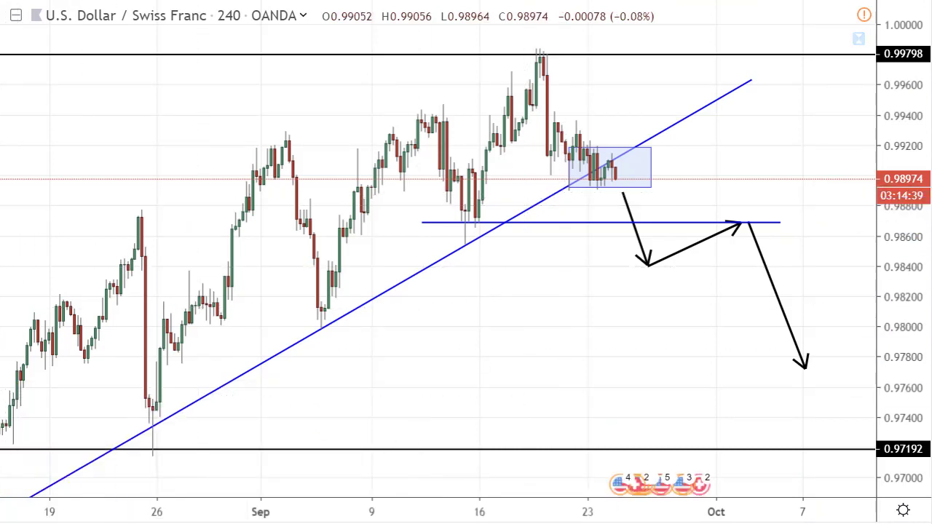
- Place a short position on the consolidation box: entry 0.98855, stop 0.99219, target 0.97248 (R/R 4.41)
{"action": "left_click", "coordinate": [475, 278]}
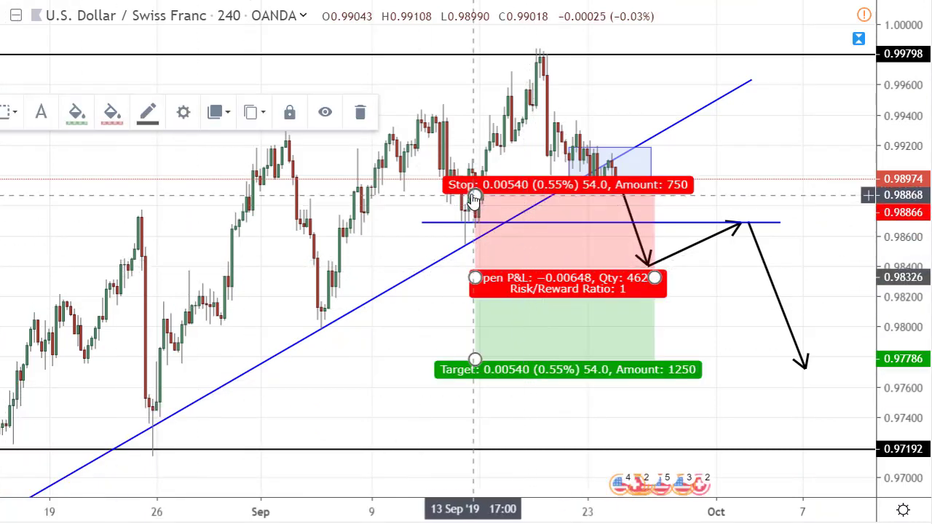
{"action": "left_click_drag", "start_coordinate": [470, 236], "coordinate": [639, 174]}
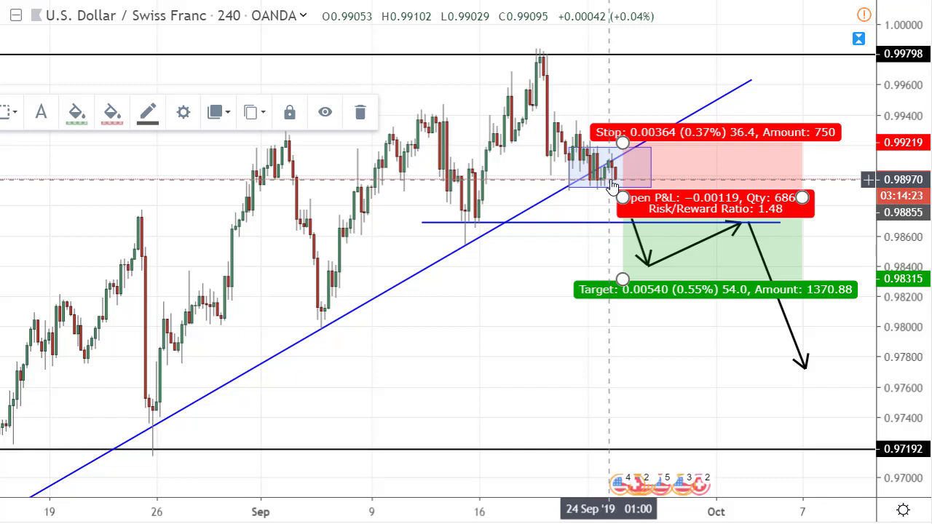
{"action": "left_click_drag", "start_coordinate": [621, 306], "coordinate": [648, 302]}
{"action": "left_click_drag", "start_coordinate": [651, 244], "coordinate": [650, 263]}
{"action": "left_click_drag", "start_coordinate": [649, 311], "coordinate": [650, 380]}
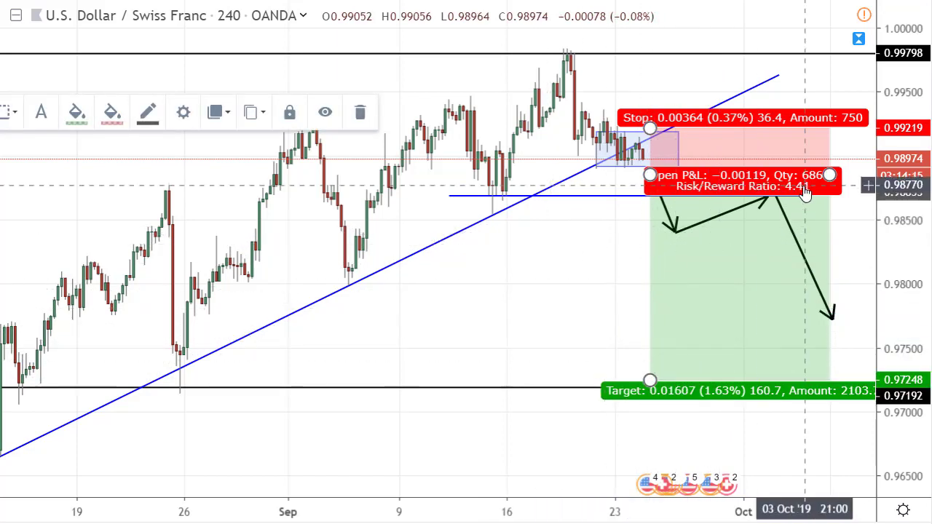
{"action": "left_click", "coordinate": [604, 271]}
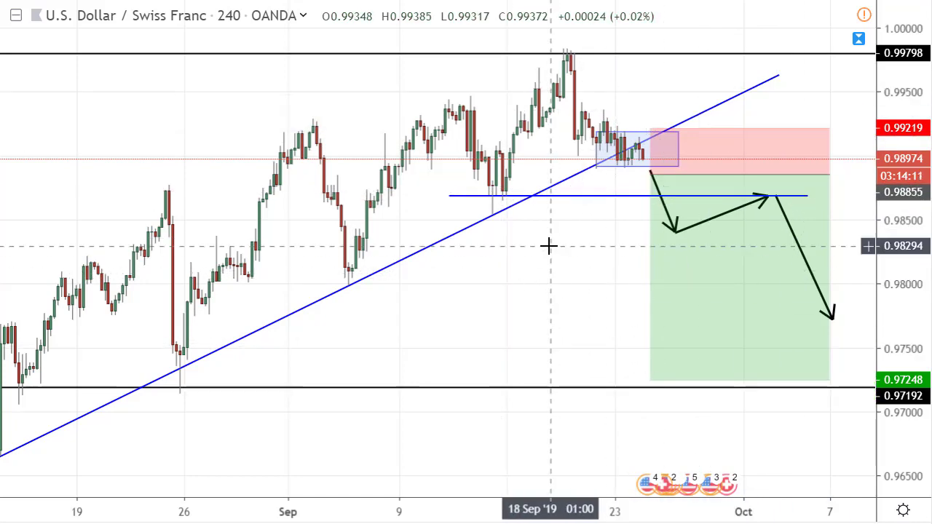